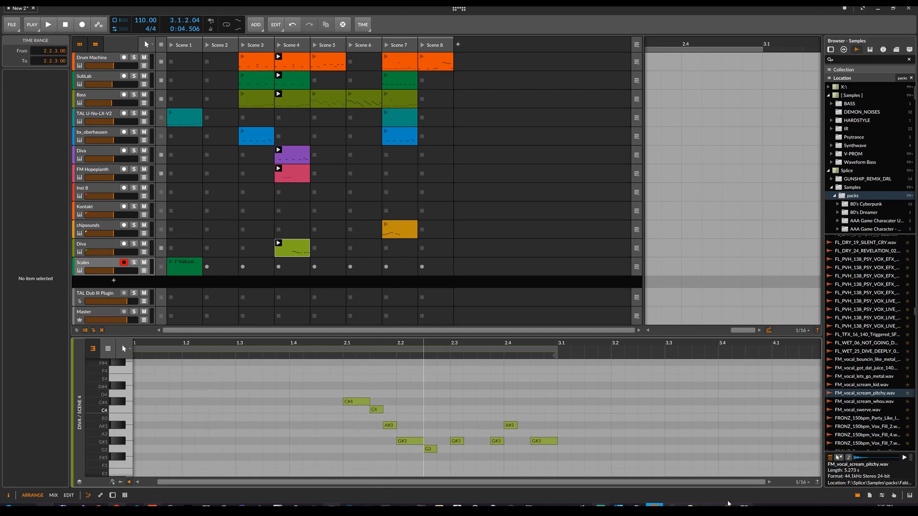
- Switch to Studio One, set the note editor's scale to Natural Minor and enable the scale
left_click(744, 505)
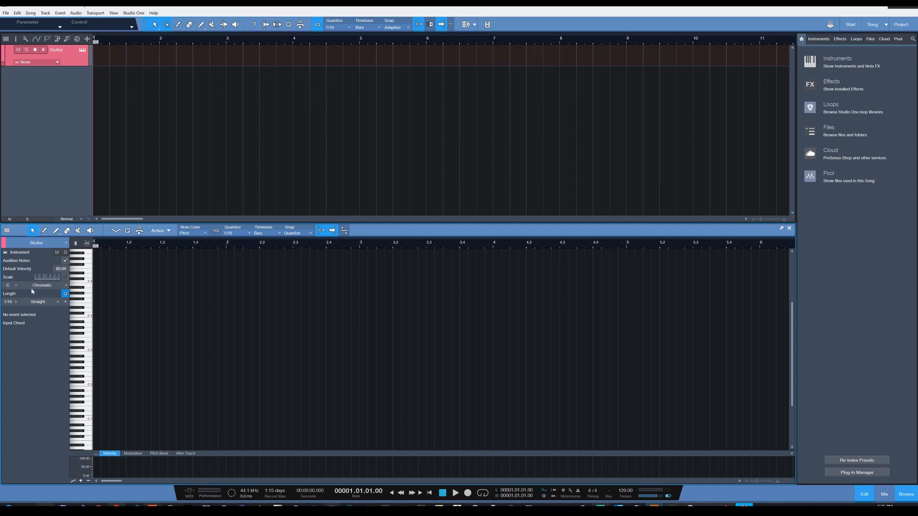
left_click(66, 287)
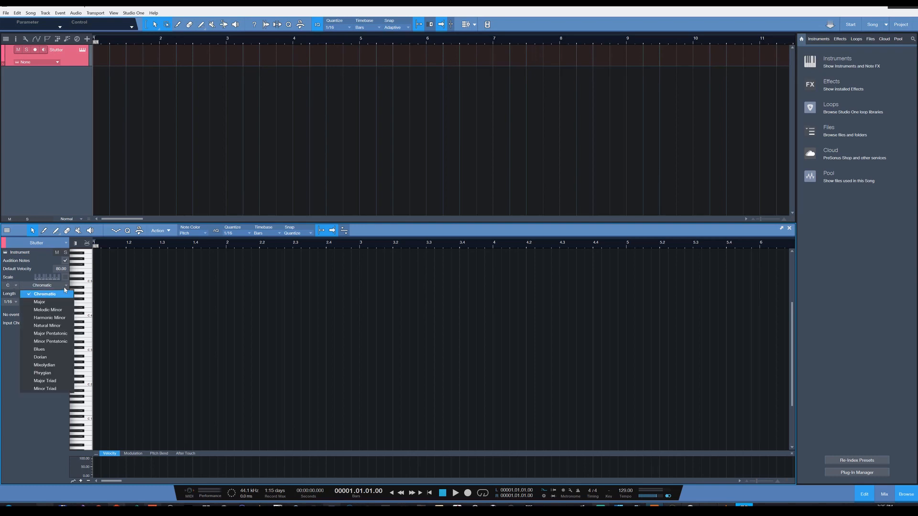
left_click(53, 326)
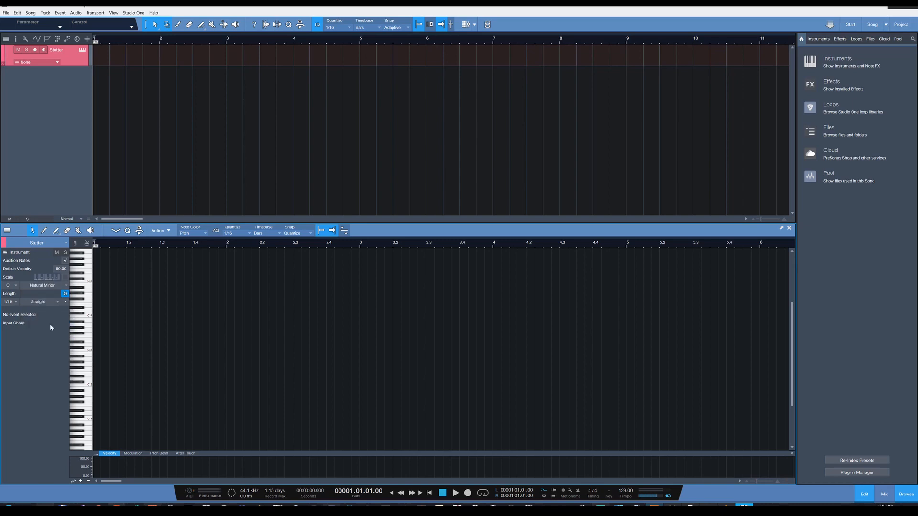
left_click(66, 279)
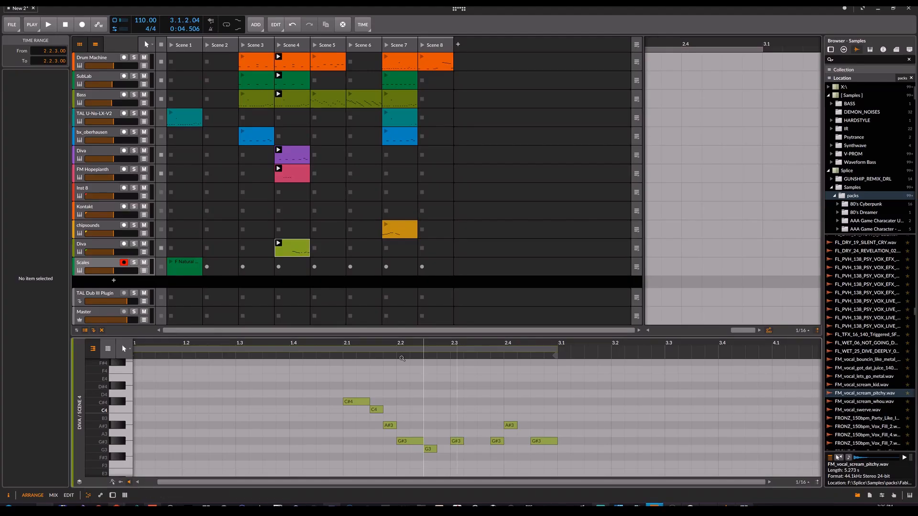
- Show the Diva track's Scene 4 clip in the drum editor with unused keys hidden and look over its note rows
left_click(109, 349)
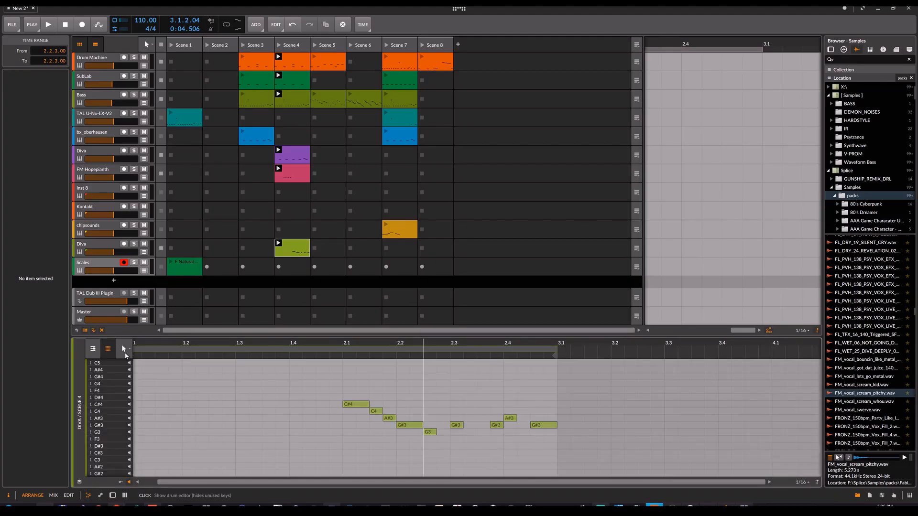
scroll(120, 410, "down", 1)
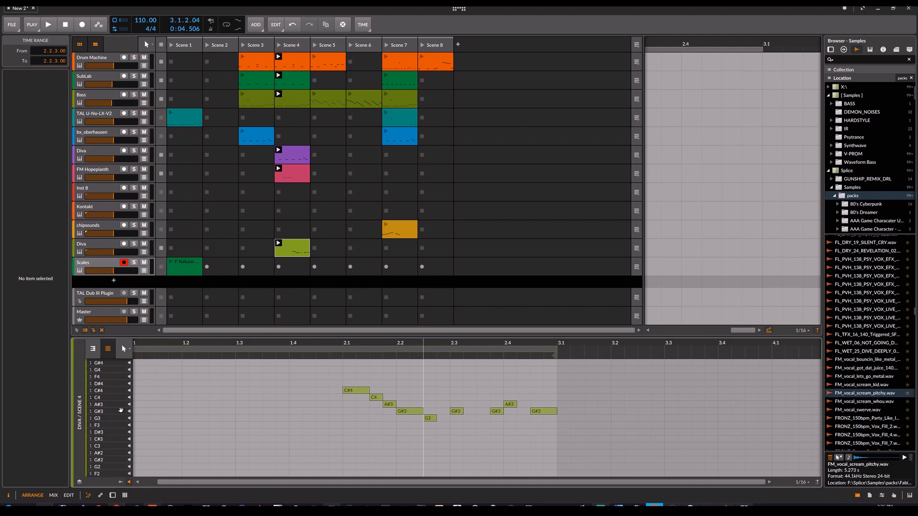
scroll(127, 437, "up", 2)
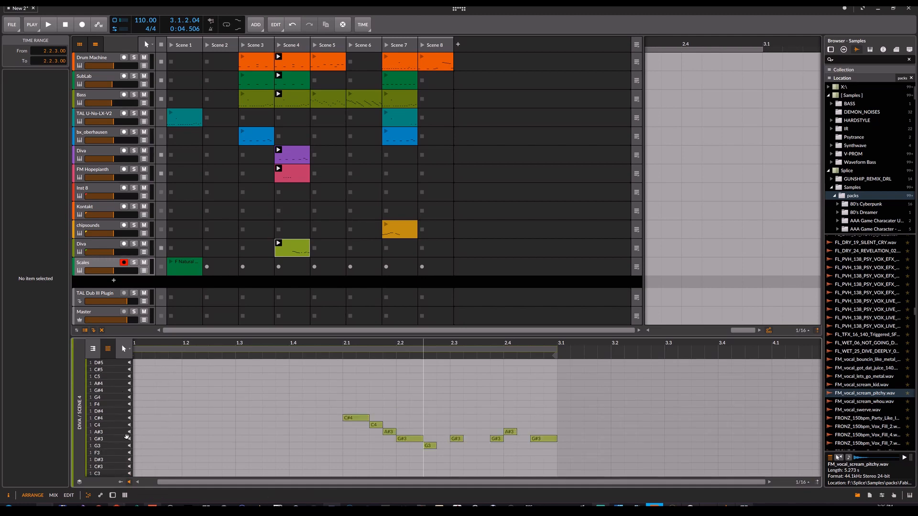
scroll(126, 436, "down", 2)
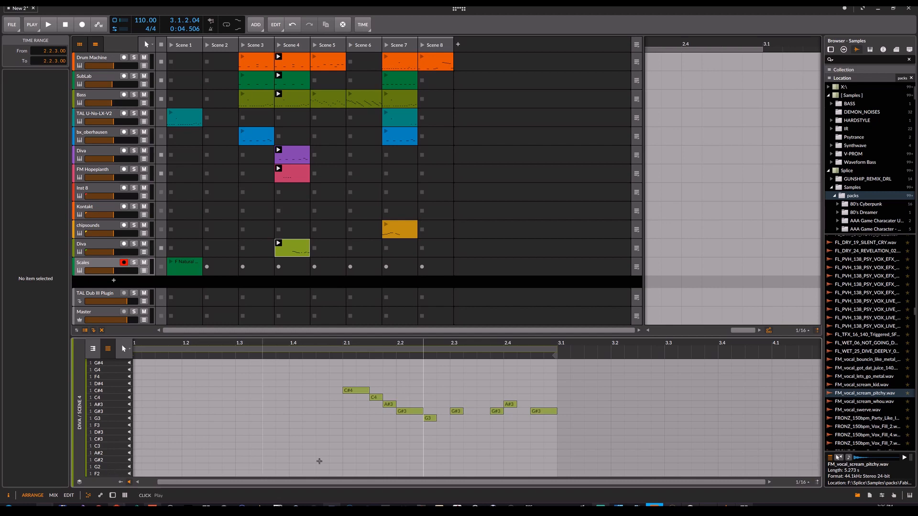
- Switch to Studio One and set the root note of the Natural Minor scale to F
left_click(745, 505)
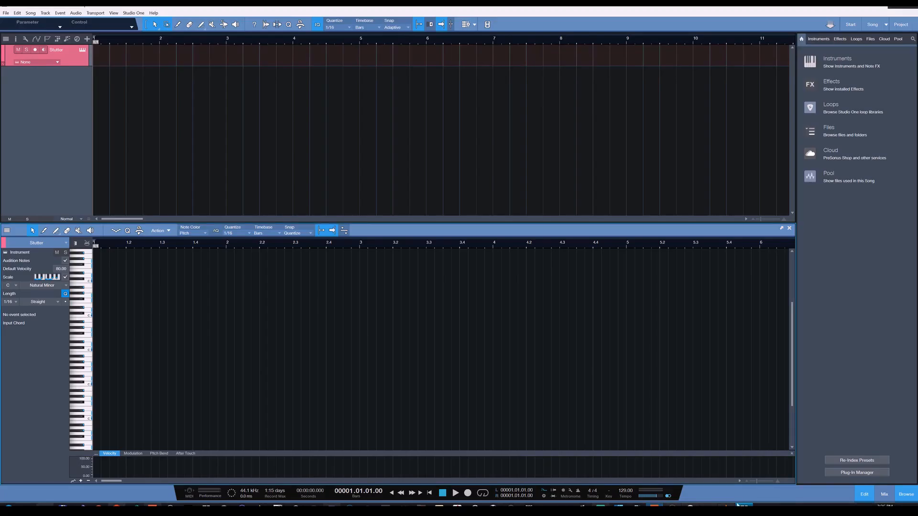
left_click(9, 285)
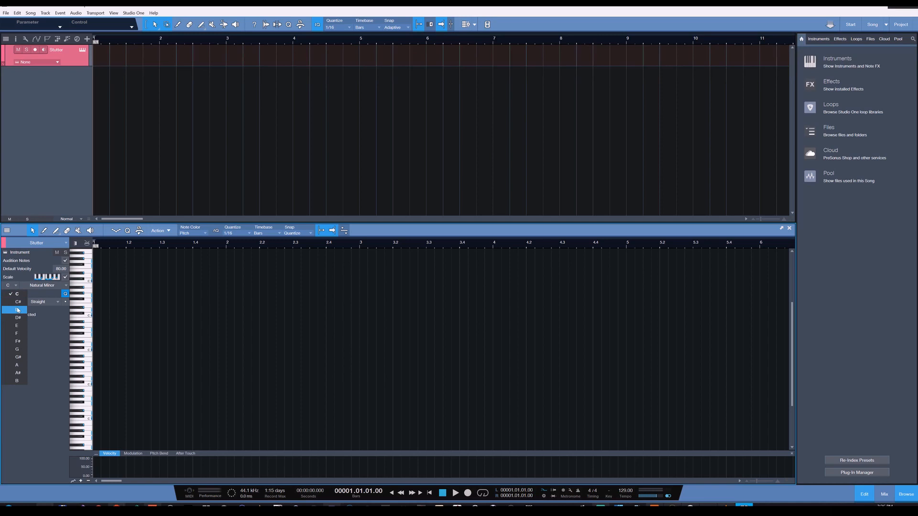
left_click(17, 333)
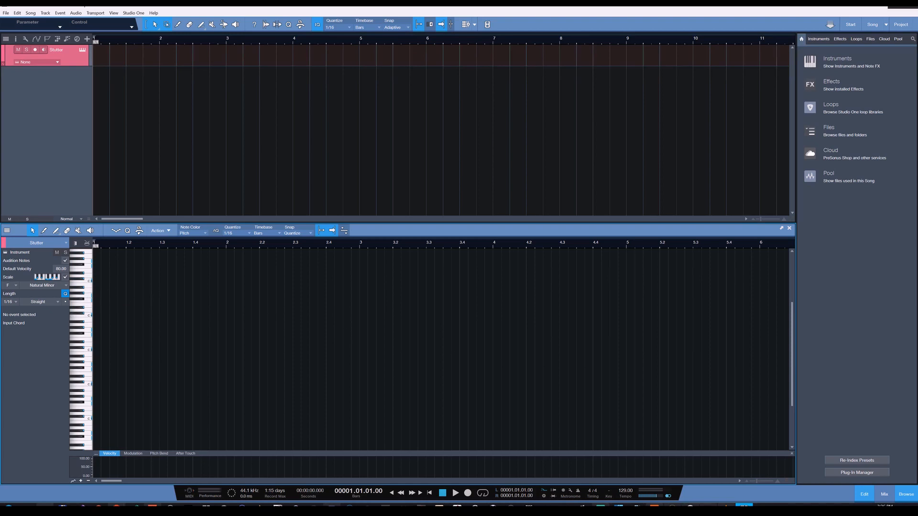
- Switch back to Bitwig Studio and examine the folded note rows of the Diva clip
key("alt+Tab")
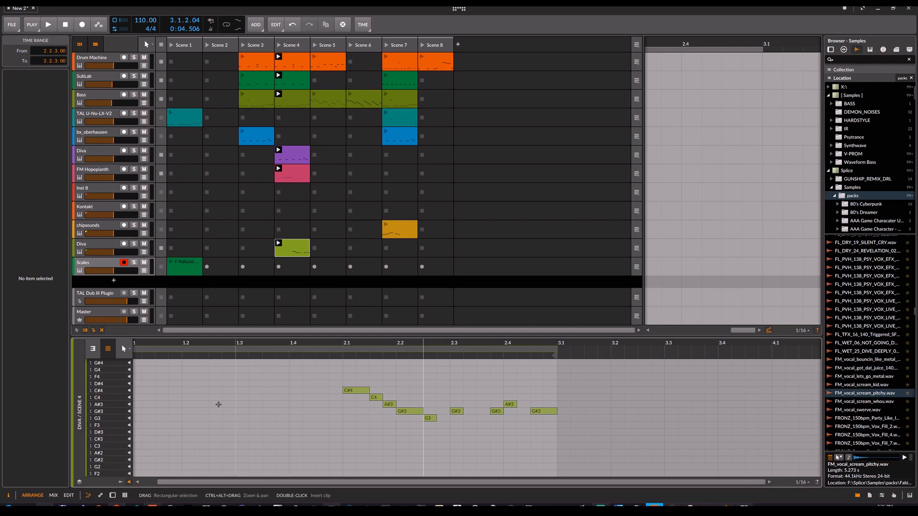
scroll(266, 419, "up", 2)
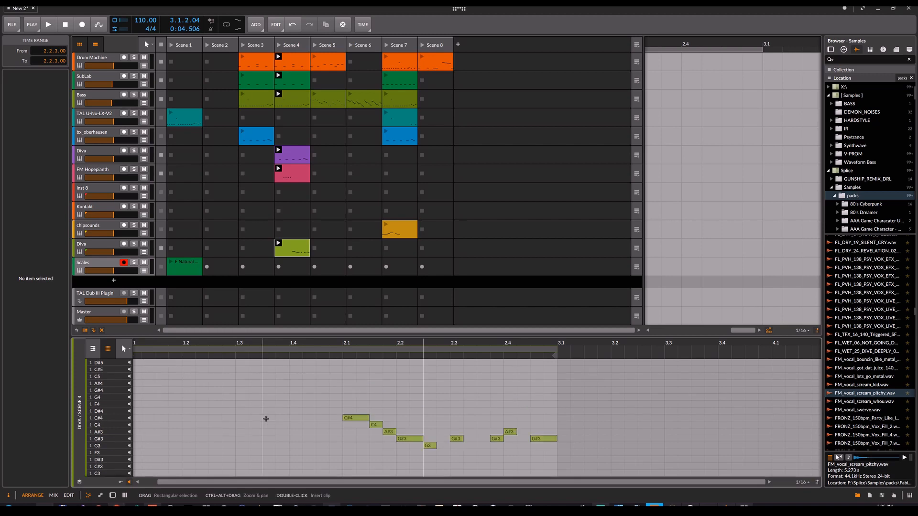
scroll(266, 418, "down", 2)
scroll(266, 419, "up", 2)
scroll(180, 395, "down", 2)
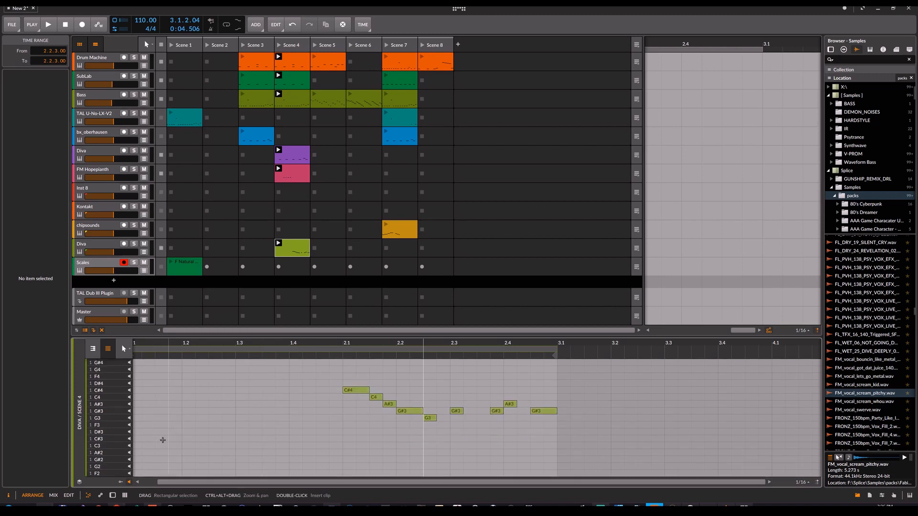
scroll(181, 430, "up", 2)
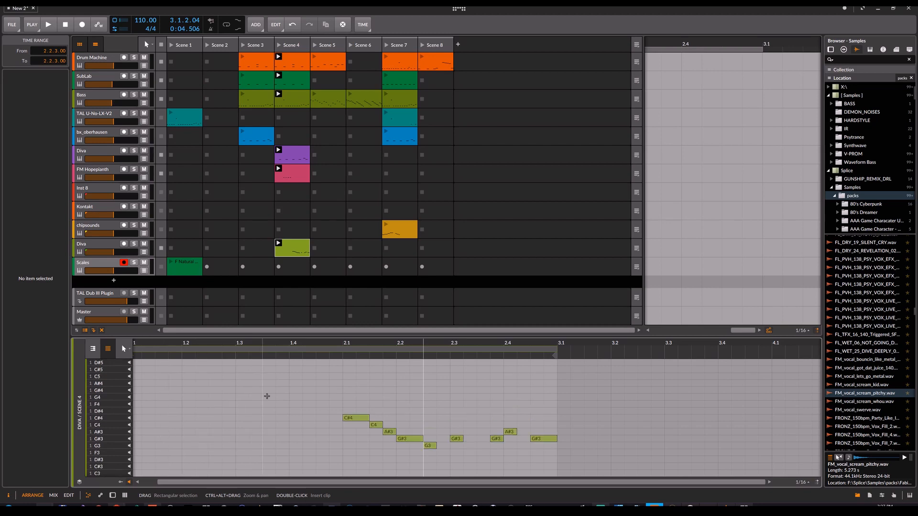
- Return the Diva clip to the piano-roll view and examine the scale notes placed before the clip start
left_click(93, 351)
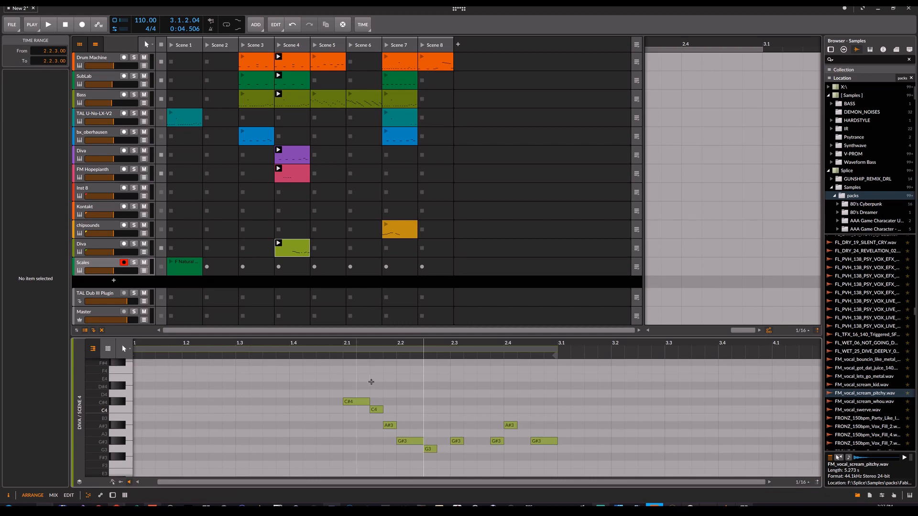
scroll(340, 396, "left", 3)
scroll(340, 397, "left", 2)
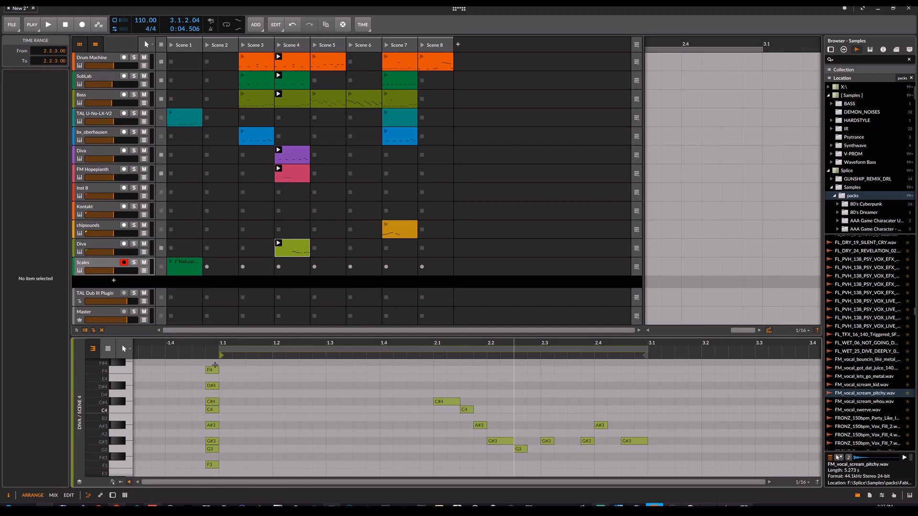
left_click_drag(212, 347, 211, 347)
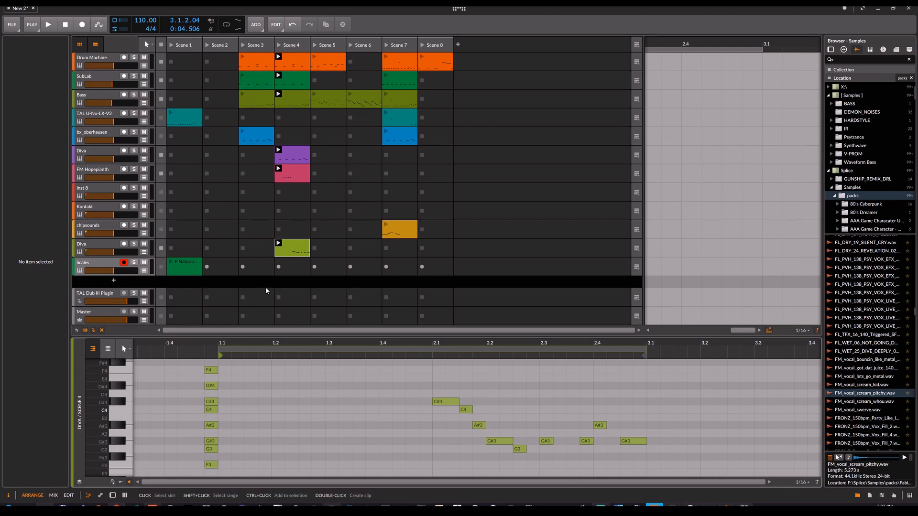
- Open the F Natural Minor clip on the Scales track and examine its notes across the keyboard range
left_click(184, 267)
scroll(175, 387, "down", 3)
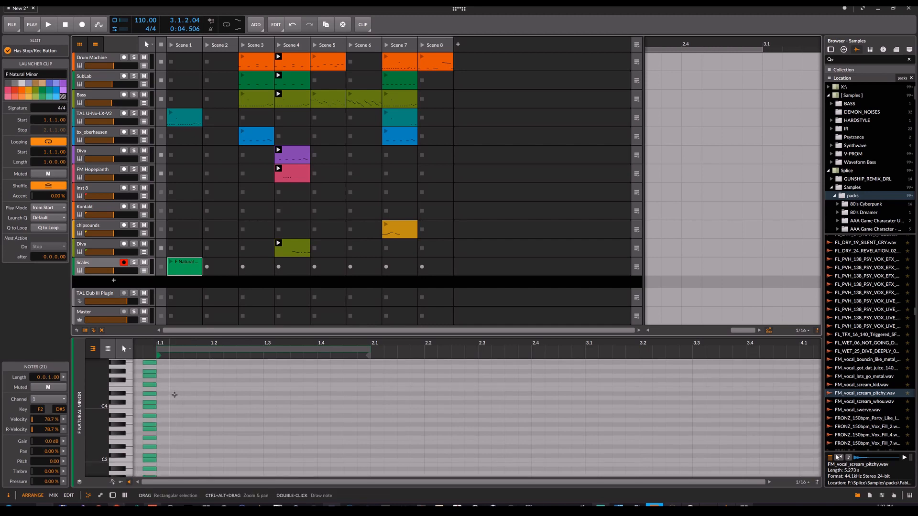
scroll(175, 394, "up", 1)
scroll(182, 408, "down", 2)
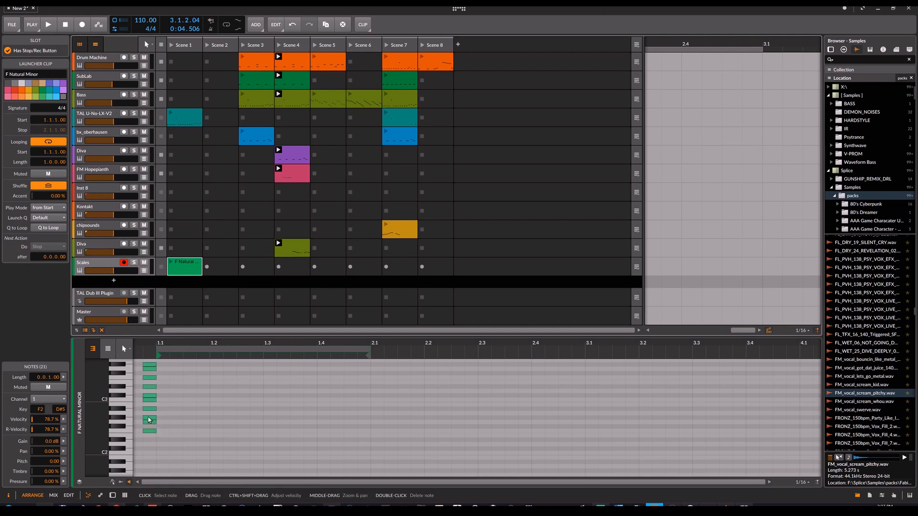
scroll(152, 405, "up", 1)
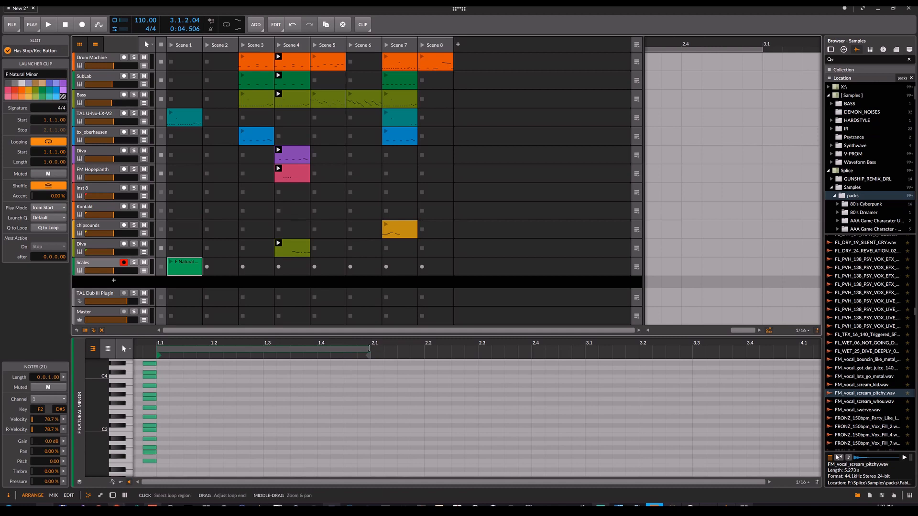
- Extend the F Natural Minor clip's loop to two bars and shorten it back to one bar
left_click_drag(371, 355, 589, 389)
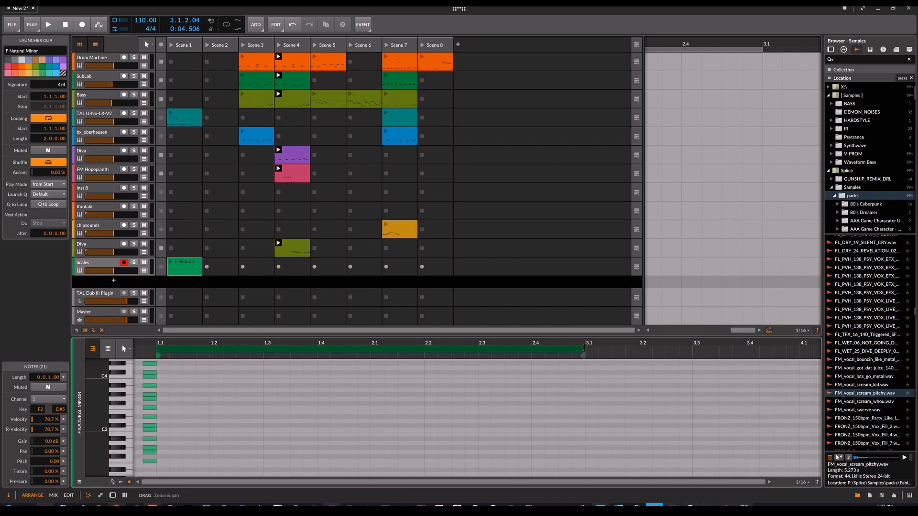
left_click_drag(584, 348, 370, 349)
scroll(179, 398, "up", 3)
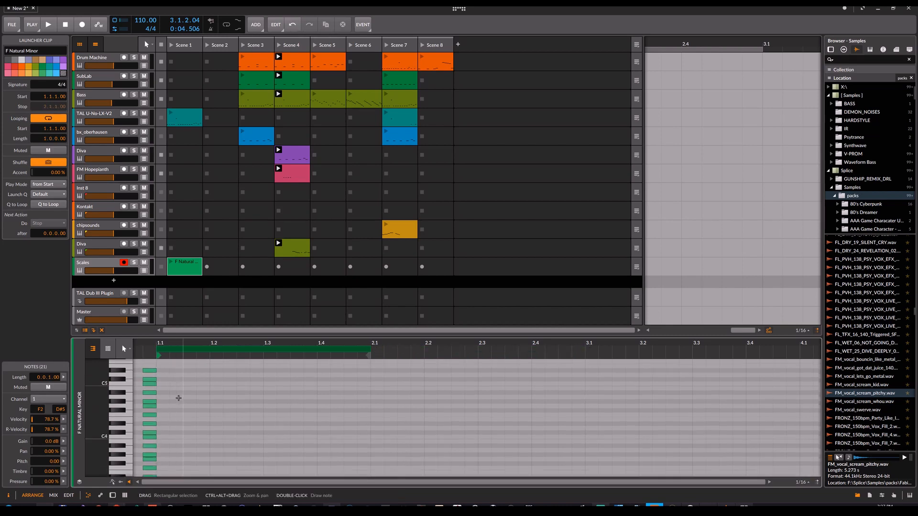
scroll(178, 398, "down", 3)
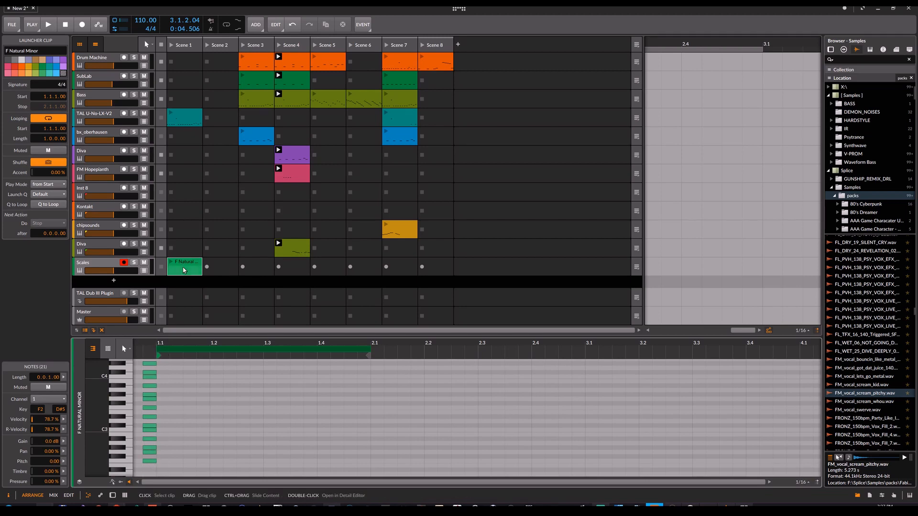
- Copy the F Natural Minor clip to the Diva track's Scene 5 slot and hide the unused keys in its editor
left_click_drag(184, 270, 331, 249)
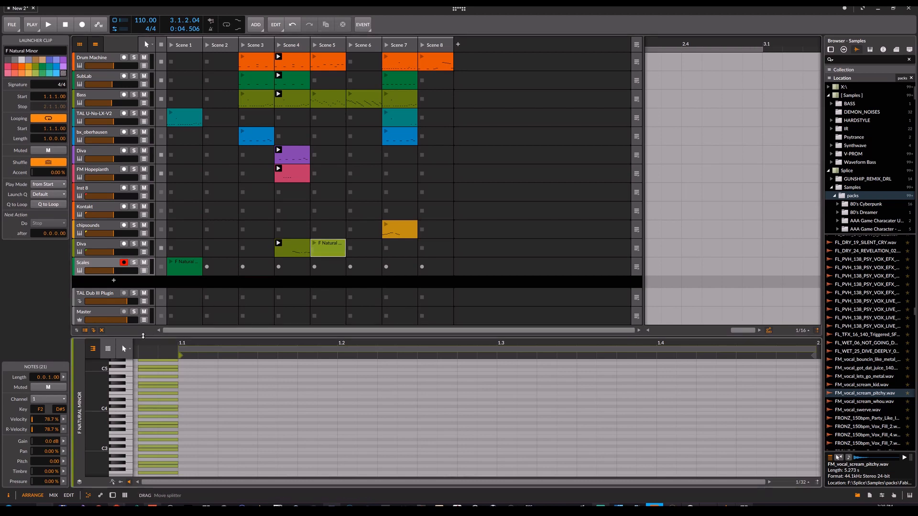
left_click(109, 353)
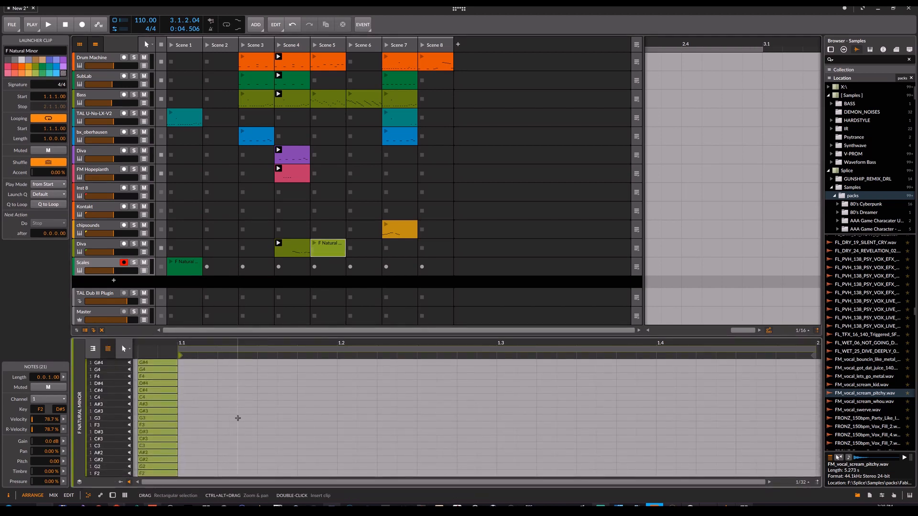
- Draw A#2, G3, D#4 and F4 notes in the copied clip, extending F4's start to meet the end of D#4
double_click(189, 452)
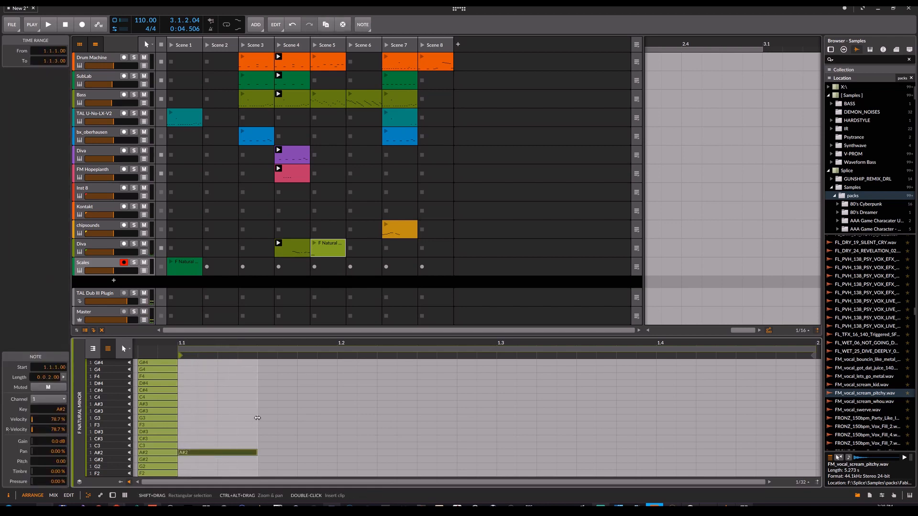
double_click(257, 418)
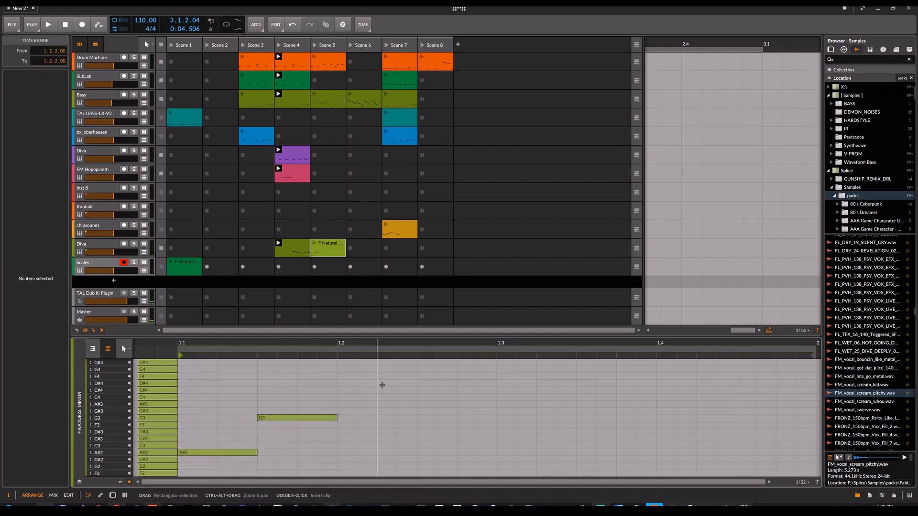
double_click(378, 383)
double_click(478, 376)
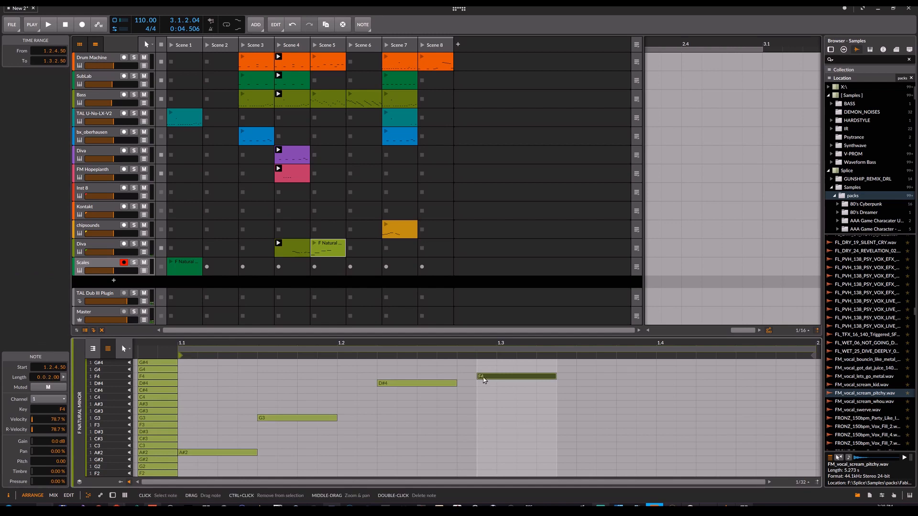
left_click_drag(478, 378, 457, 378)
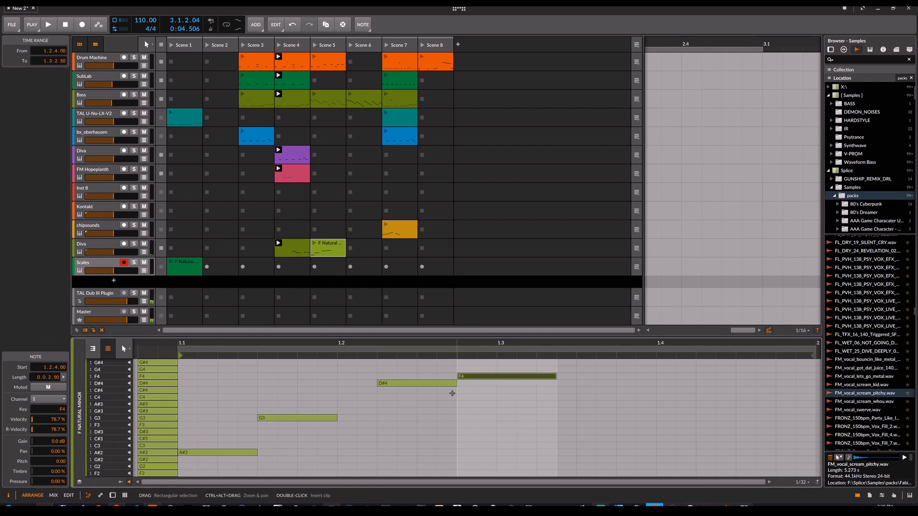
- Move the copied F Natural Minor clip to the Diva track's Scene 3 slot, and play and stop Scene 3
scroll(439, 396, "up", 2)
scroll(439, 396, "down", 2)
left_click_drag(328, 247, 256, 247)
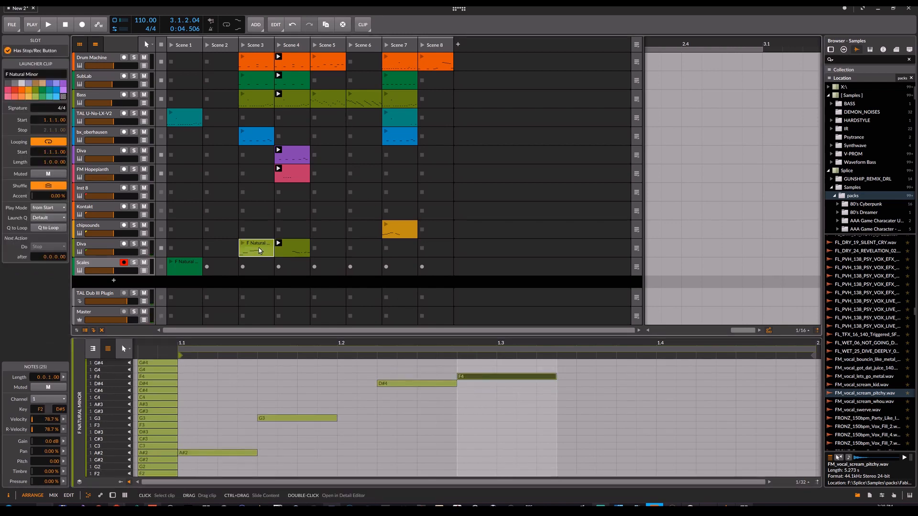
left_click(243, 45)
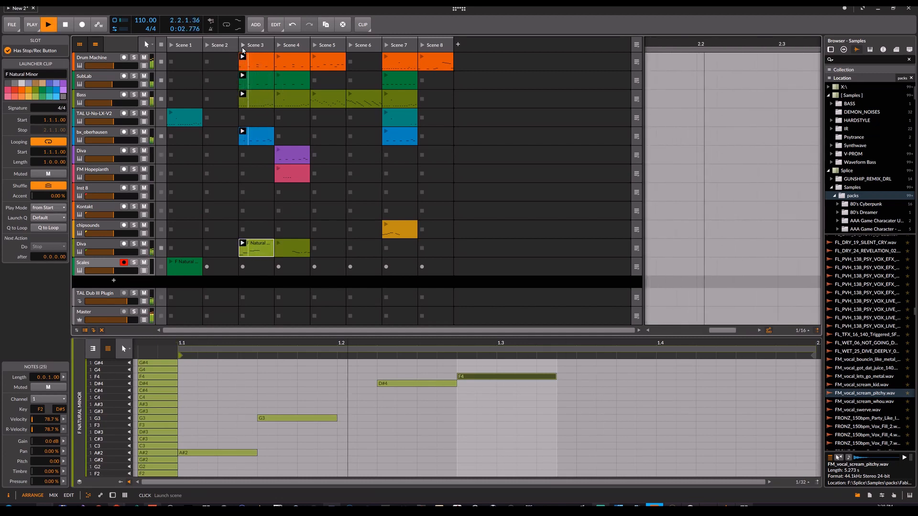
key("space")
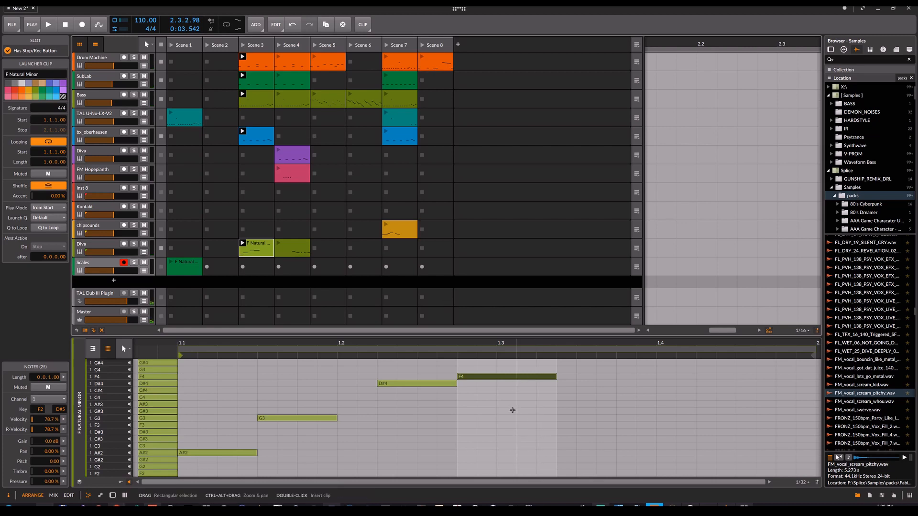
- Delete the four drawn melody notes and remove the F Natural Minor clip from the Diva track's Scene 3 slot
left_click_drag(580, 371, 236, 457)
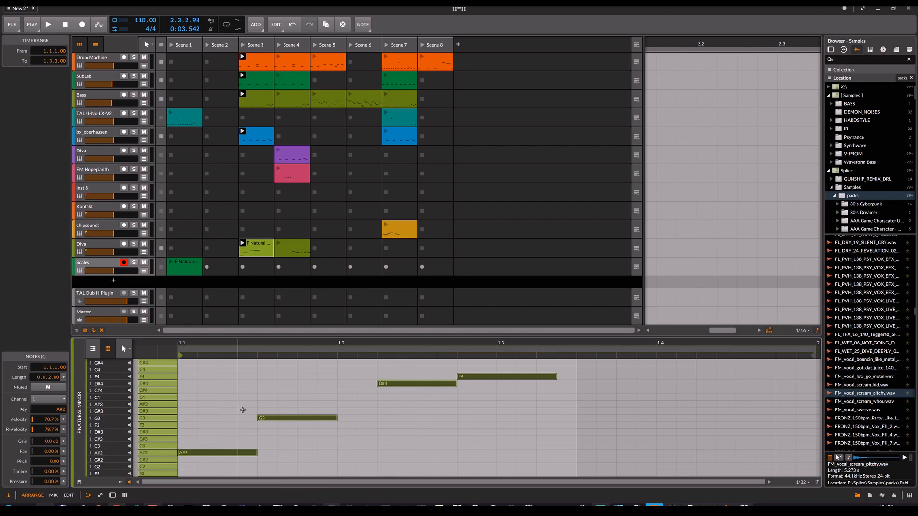
key("Delete")
left_click(257, 253)
- Create an empty one-bar clip in the Scales track's Scene 2 slot
left_click_drag(257, 252, 226, 271)
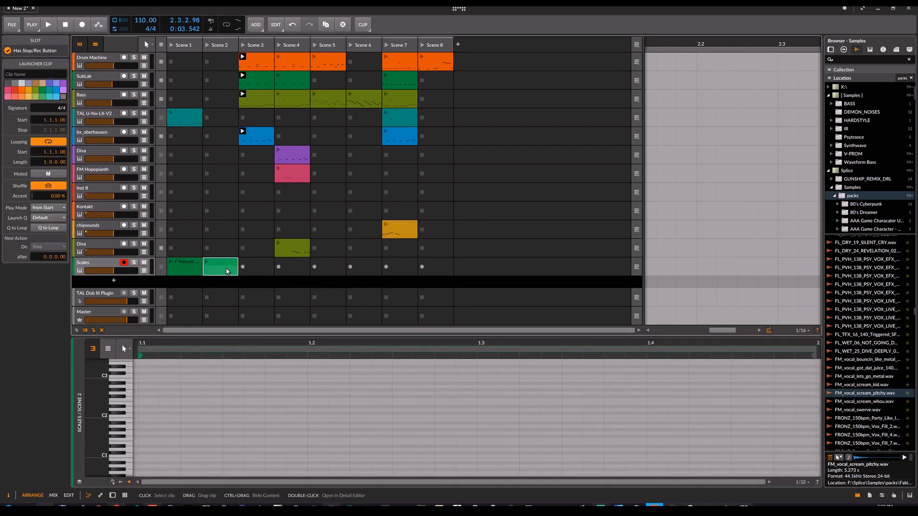
- Draw short B0, C#1, E1, G1, B1, D2, G#2, B2 and D#3 notes just before 1.1 in the Scene 2 clip
scroll(195, 400, "left", 2)
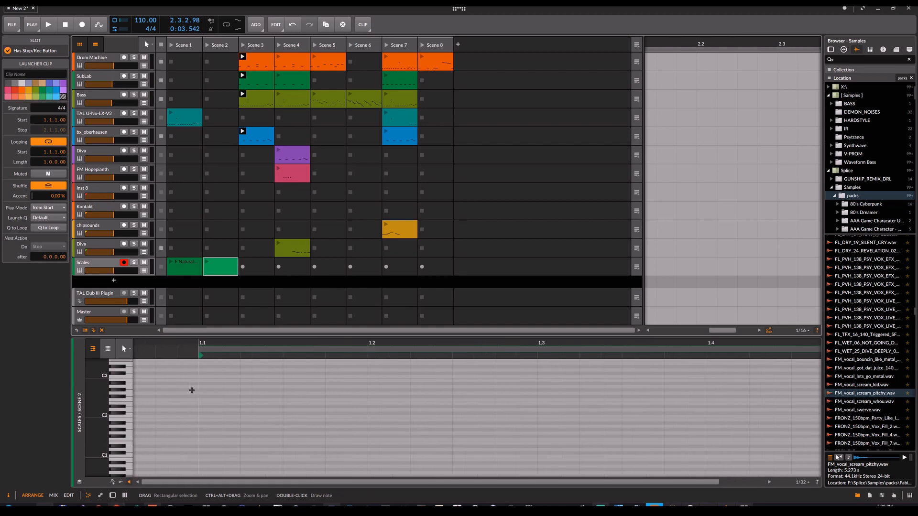
double_click(192, 460)
double_click(188, 453)
left_click(193, 443)
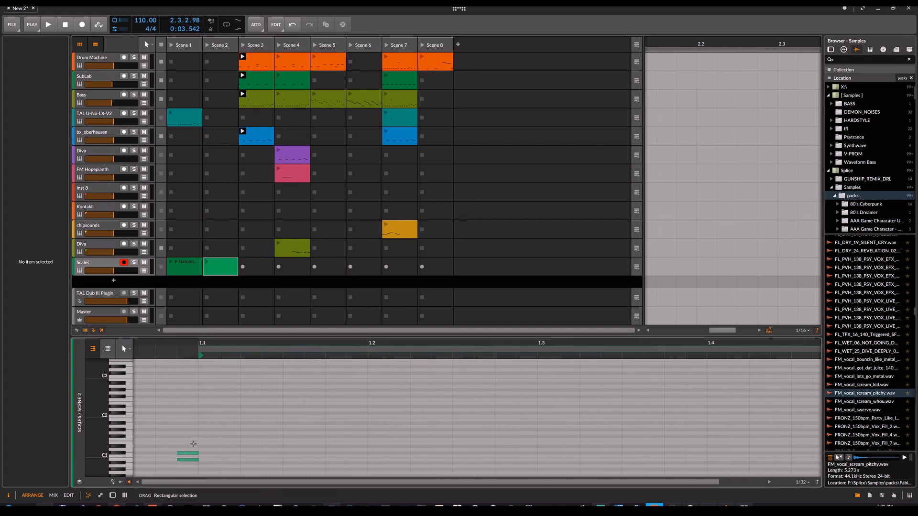
double_click(193, 444)
double_click(192, 433)
double_click(186, 421)
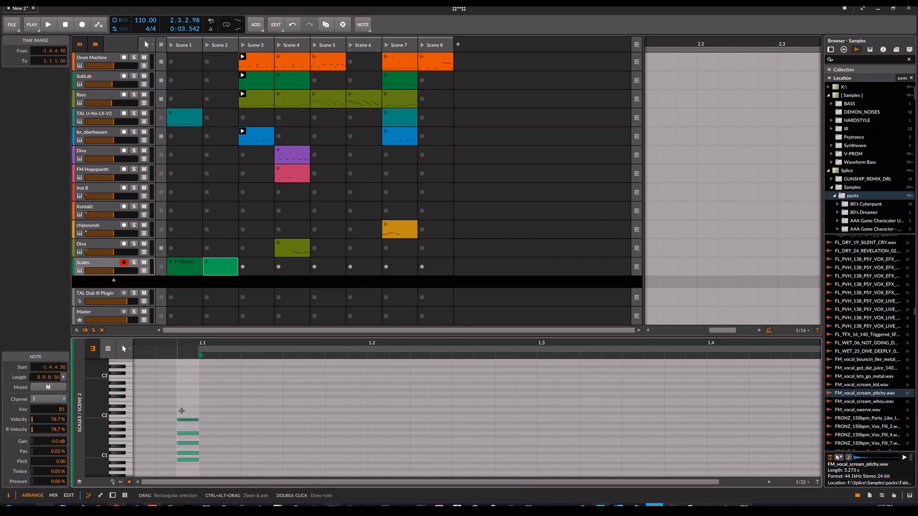
double_click(186, 410)
double_click(181, 390)
double_click(181, 380)
double_click(185, 367)
- Fold and unfold the note editor to preview the used pitches, and delete all nine notes
left_click(109, 349)
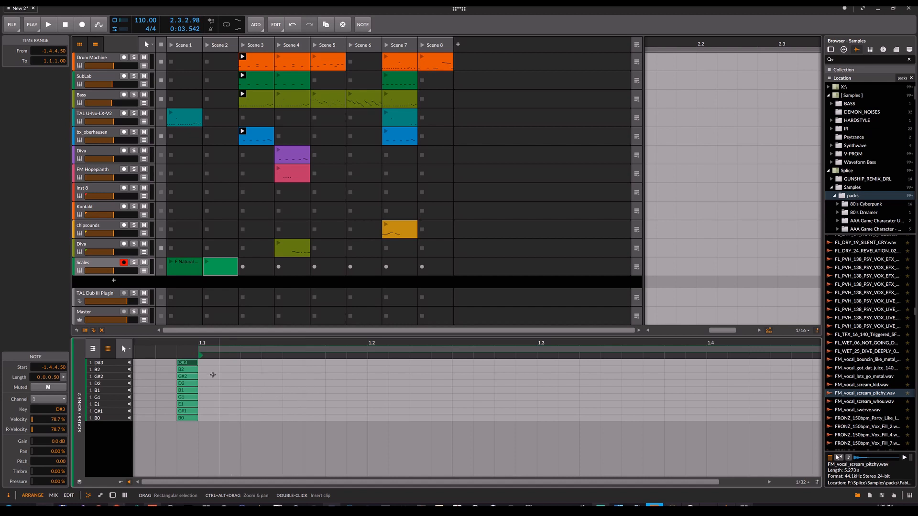
left_click(91, 349)
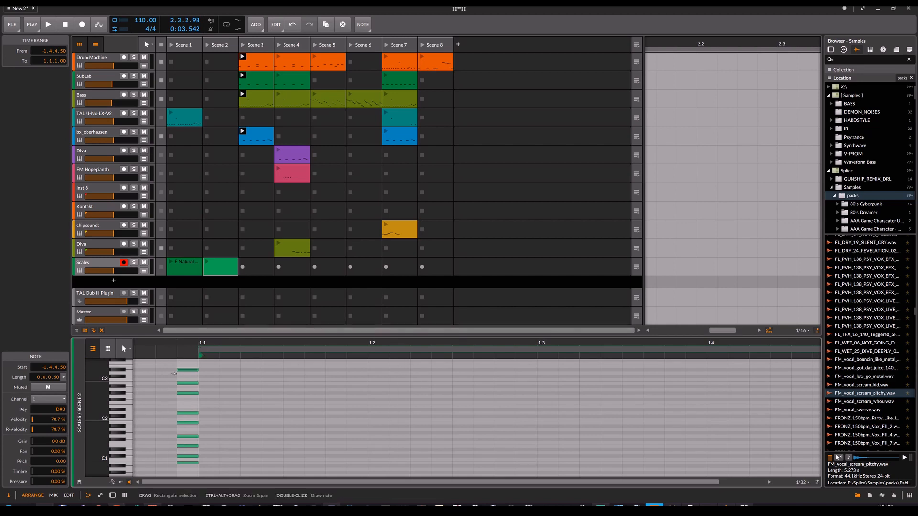
left_click_drag(166, 365, 198, 463)
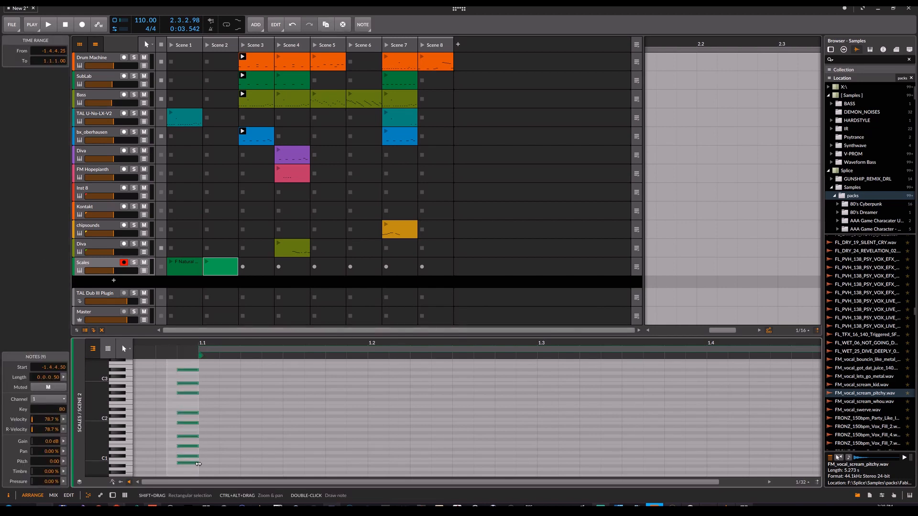
key("Delete")
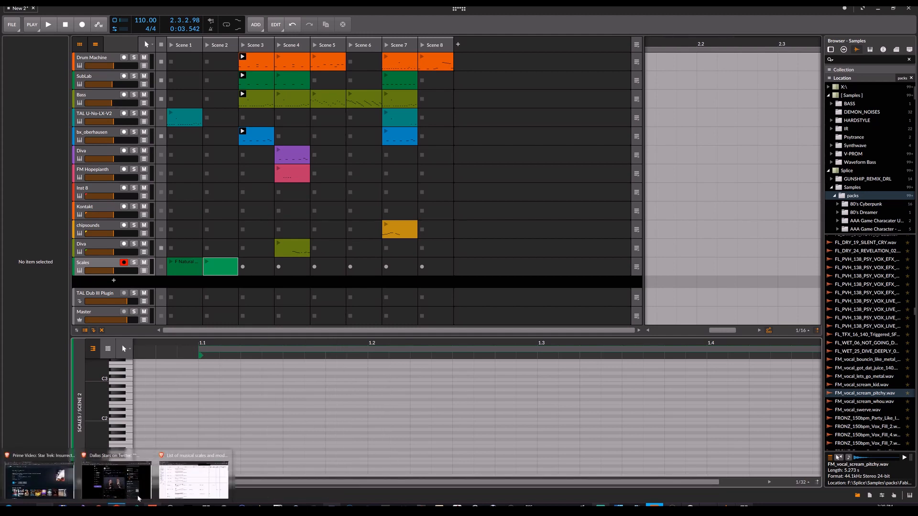
- Switch to the browser's Wikipedia page "List of musical scales and modes" and highlight its address
left_click(196, 481)
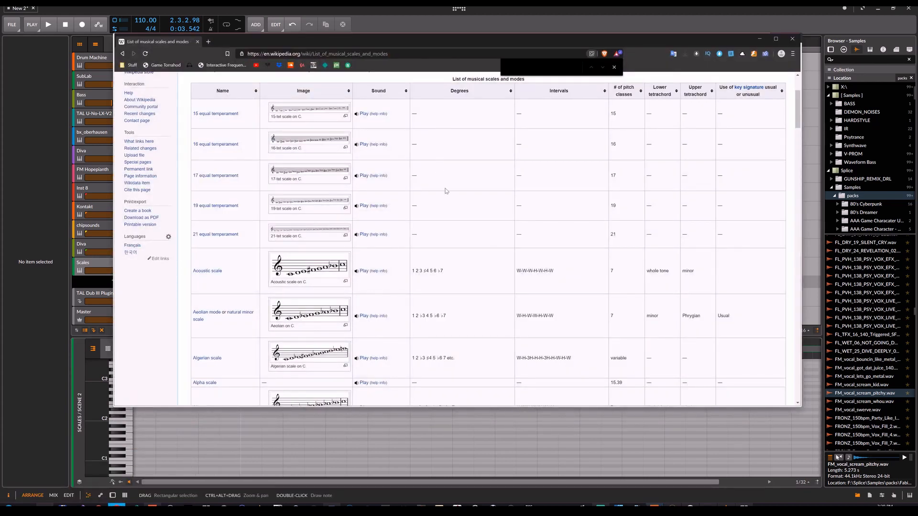
scroll(446, 190, "up", 3)
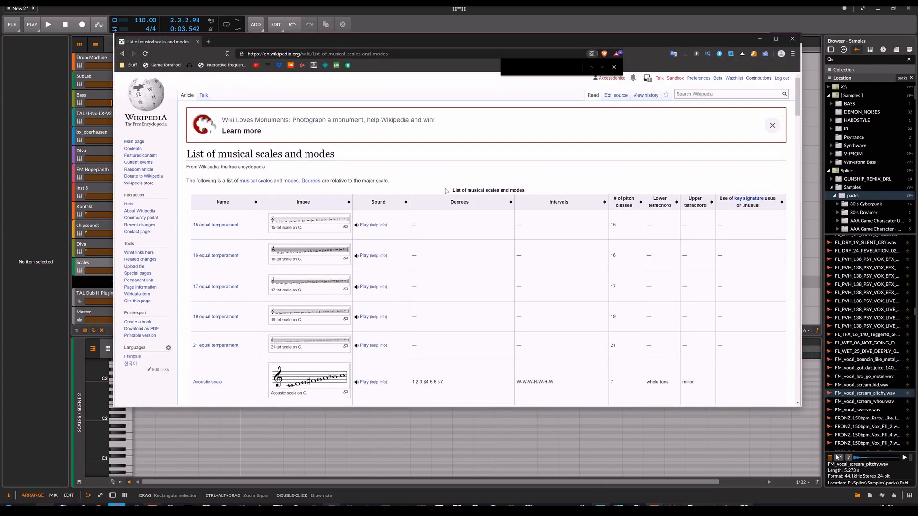
scroll(441, 191, "down", 1)
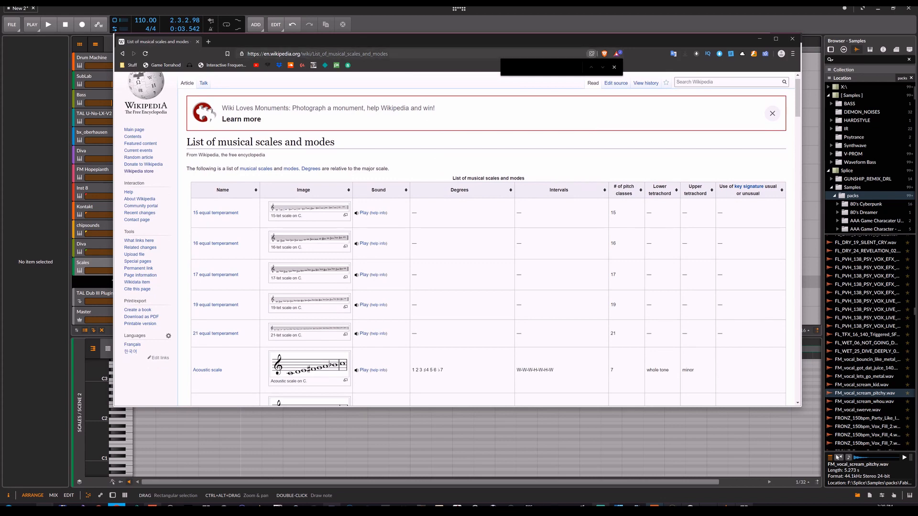
left_click(398, 54)
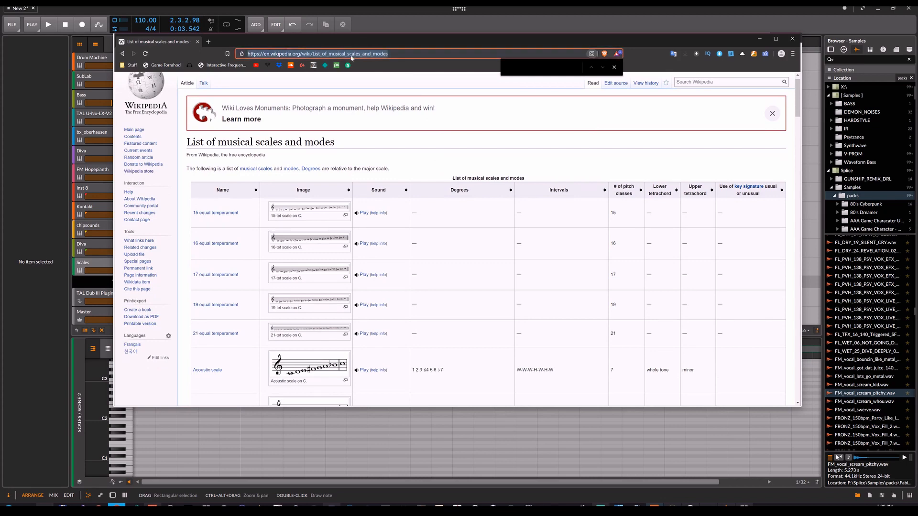
scroll(409, 158, "down", 2)
scroll(407, 156, "up", 2)
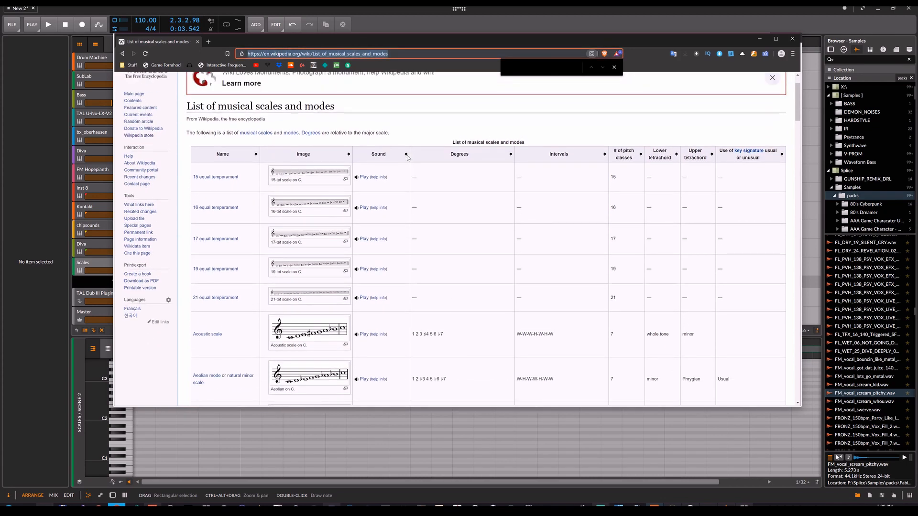
left_click(420, 203)
- Examine the Degrees and Intervals columns for scales from the acoustic scale down to the enigmatic scale
scroll(419, 203, "down", 1)
scroll(419, 202, "down", 3)
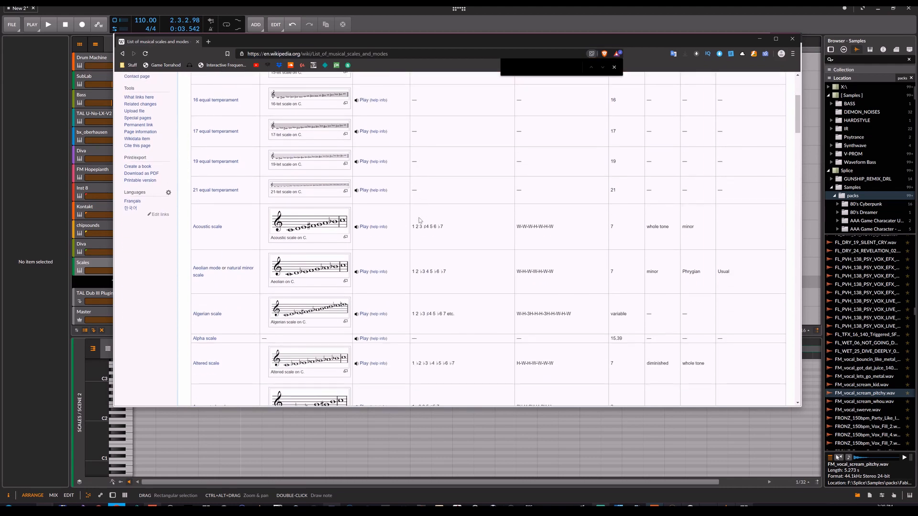
scroll(444, 226, "down", 1)
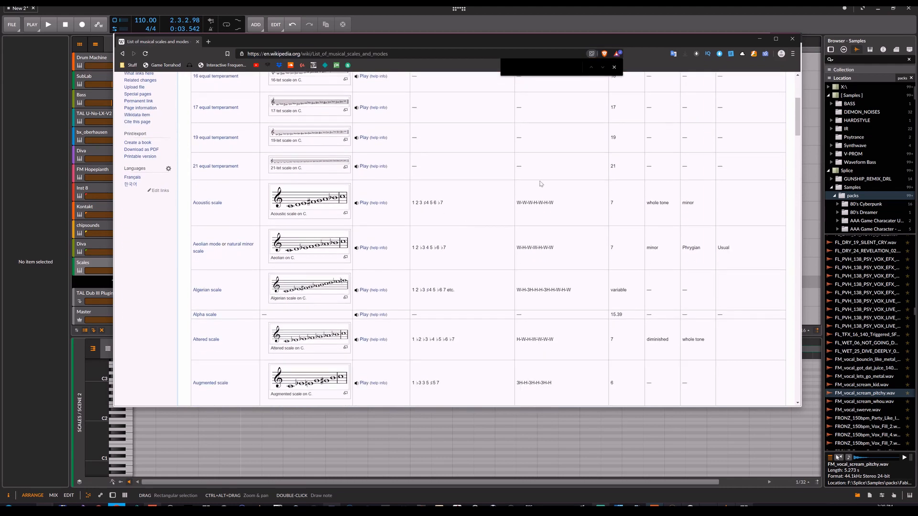
scroll(540, 183, "up", 3)
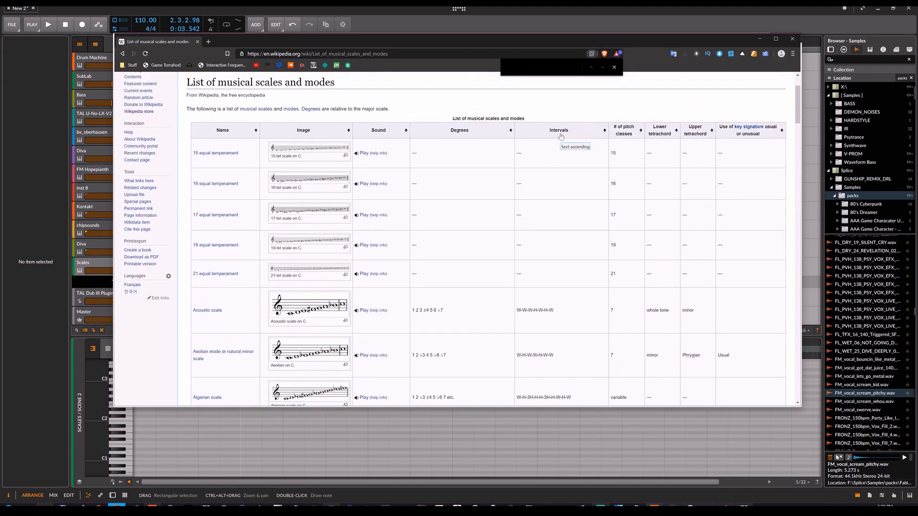
scroll(562, 194, "down", 3)
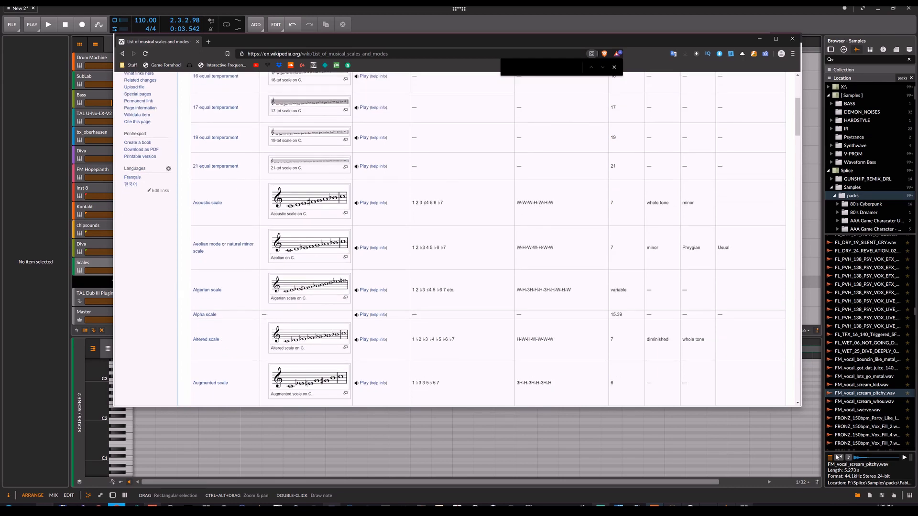
scroll(560, 201, "down", 2)
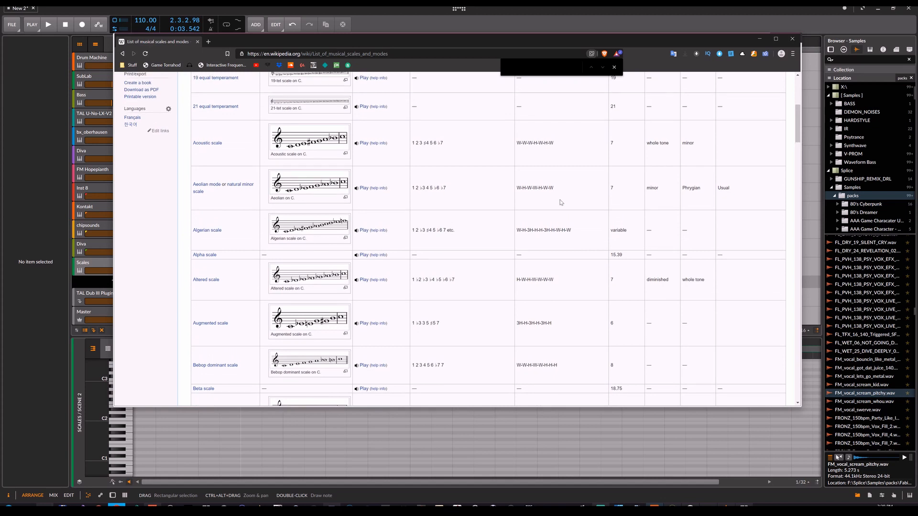
scroll(555, 215, "down", 1)
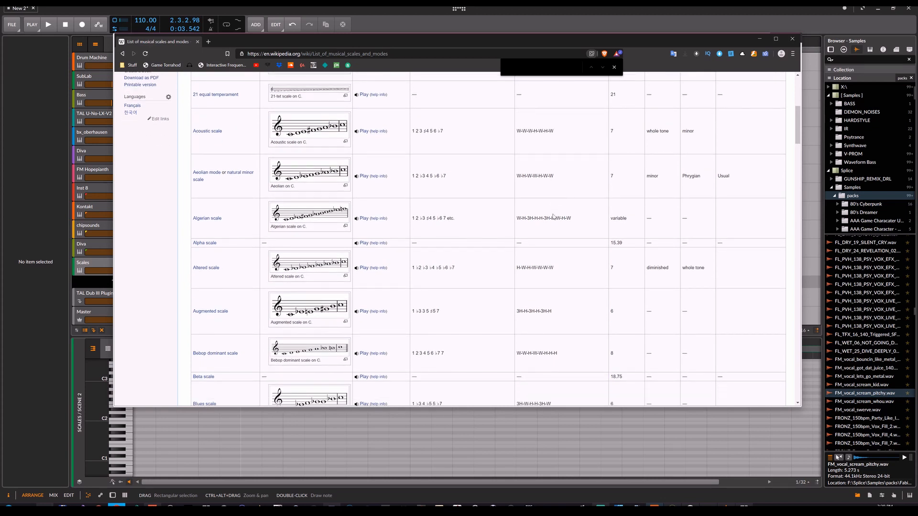
scroll(523, 261, "down", 1)
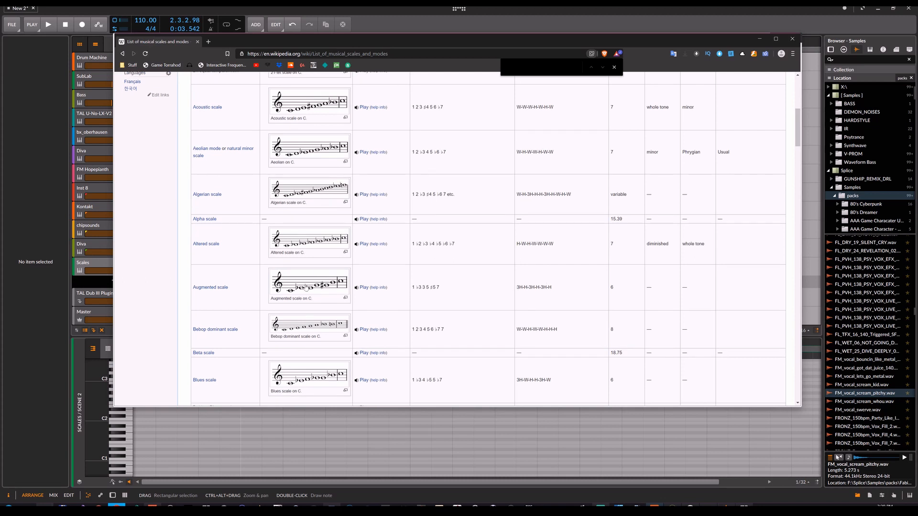
scroll(561, 256, "up", 1)
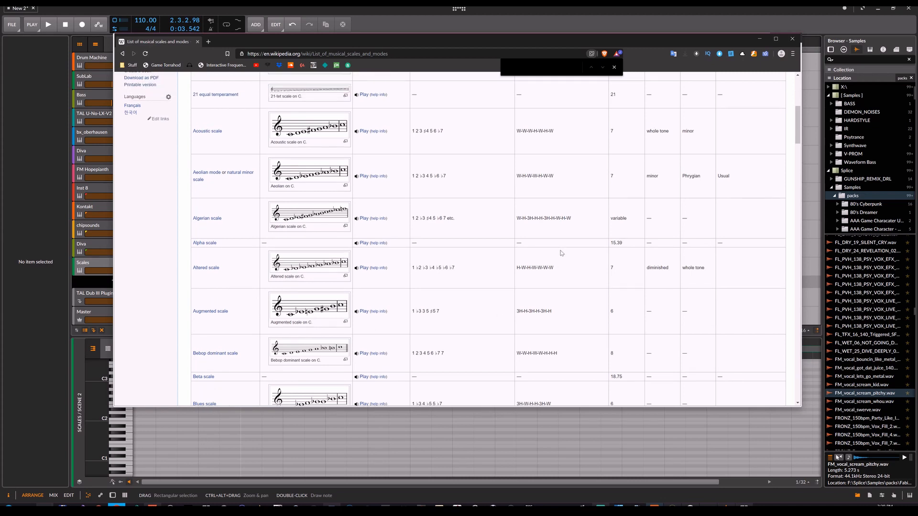
scroll(543, 248, "up", 1)
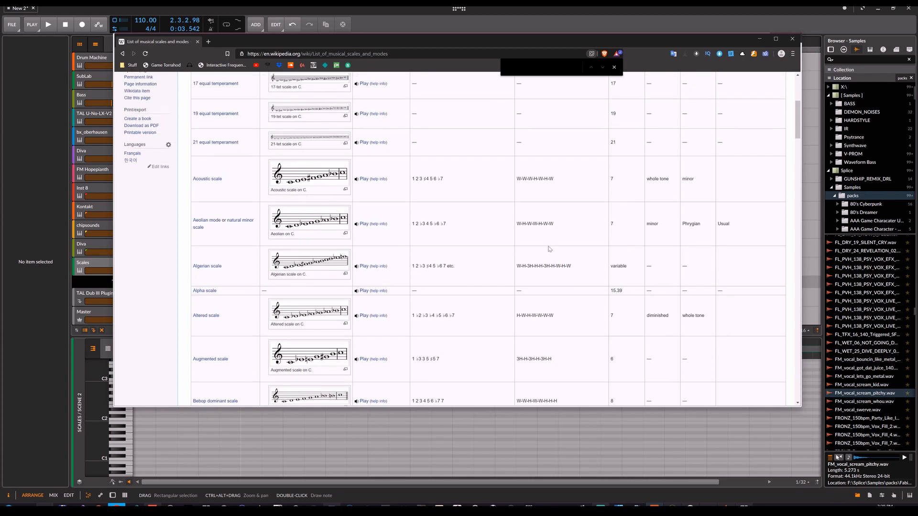
scroll(550, 249, "down", 5)
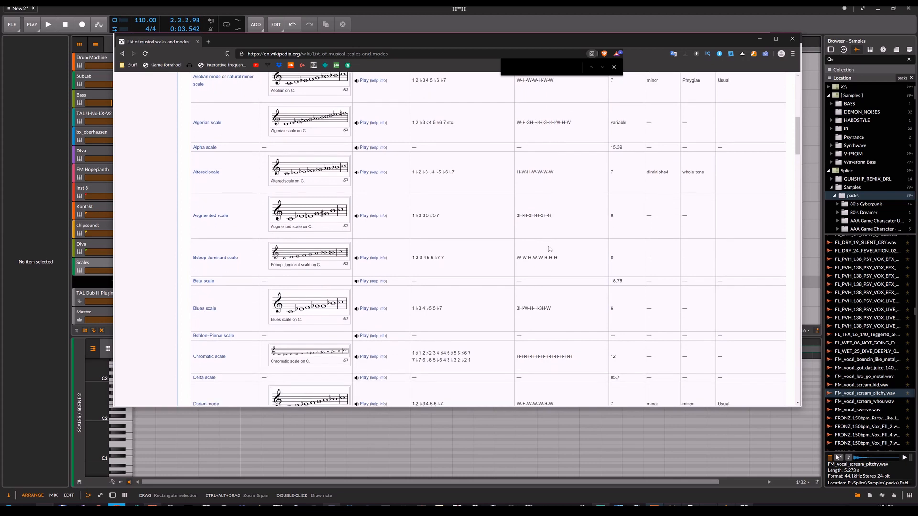
scroll(290, 162, "up", 3)
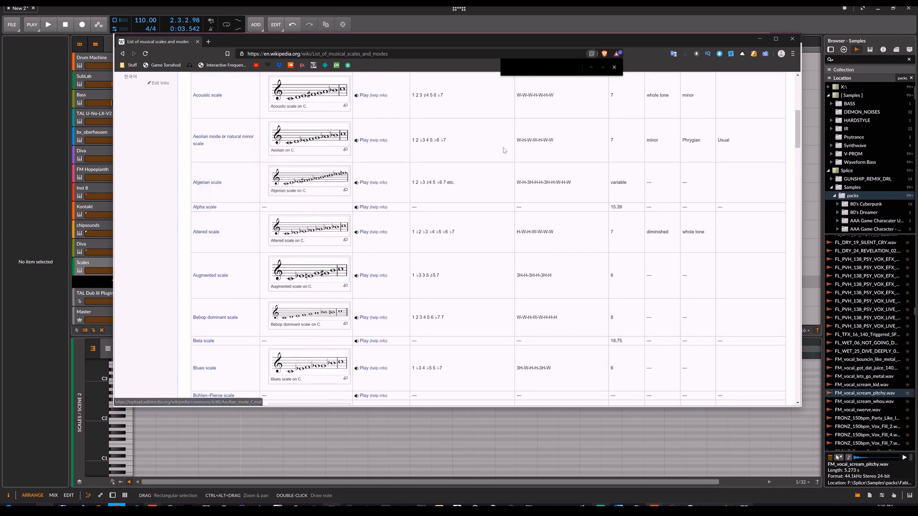
scroll(373, 225, "down", 1)
scroll(342, 240, "down", 6)
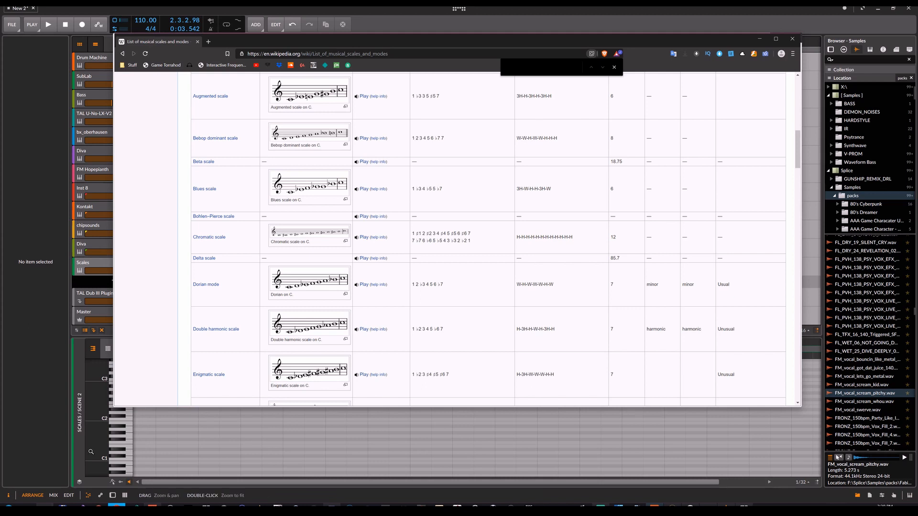
- Return to Bitwig Studio and draw short E1, F#1, G1 and A1 notes just before 1.1 in the Scene 2 clip
left_click(139, 432)
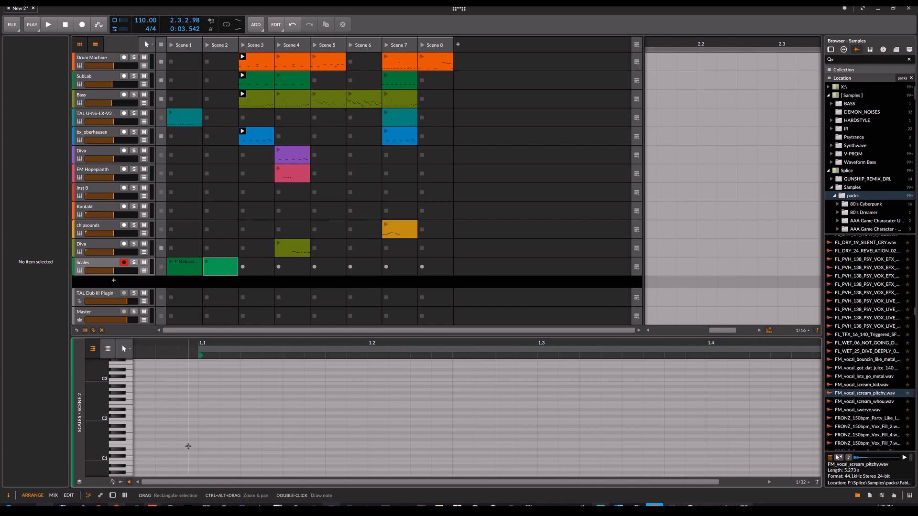
double_click(188, 447)
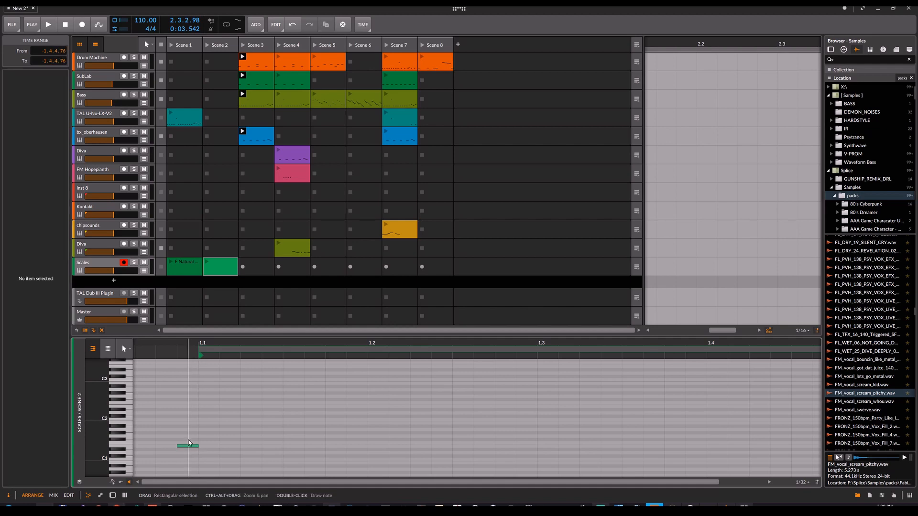
double_click(188, 440)
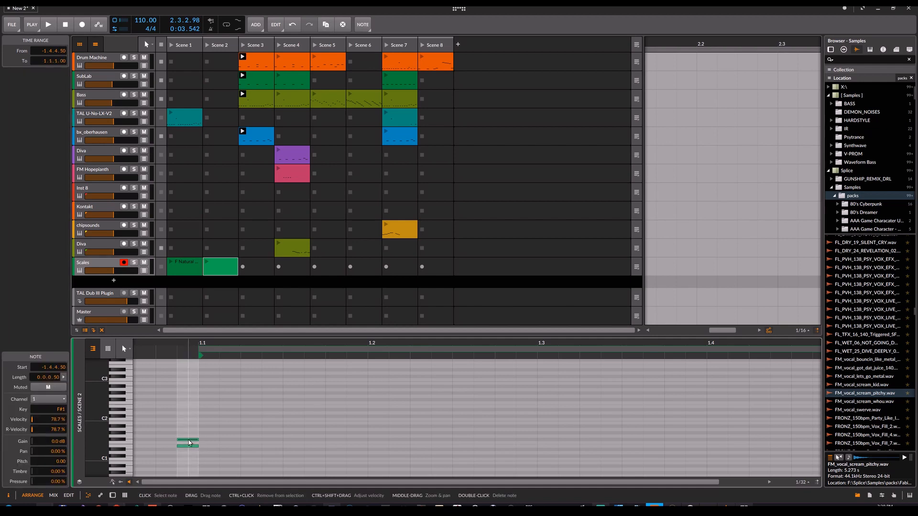
key("alt+Tab")
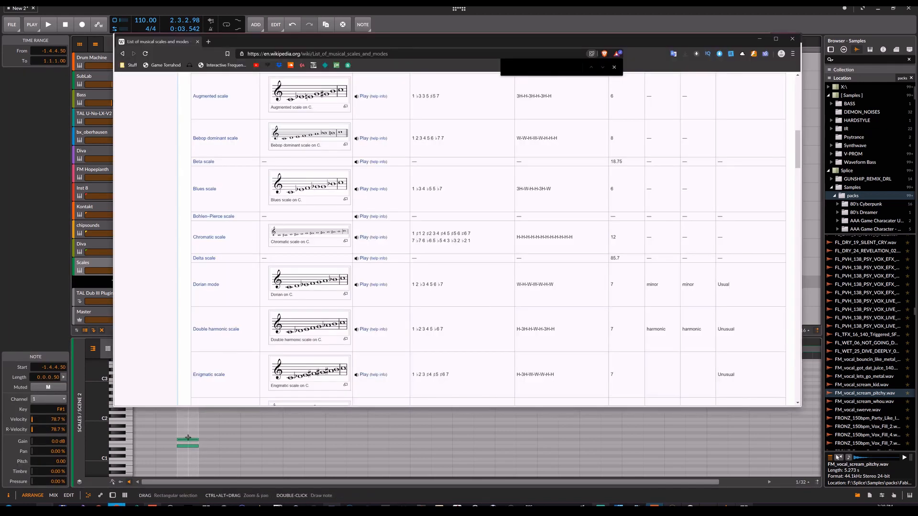
key("alt+Tab")
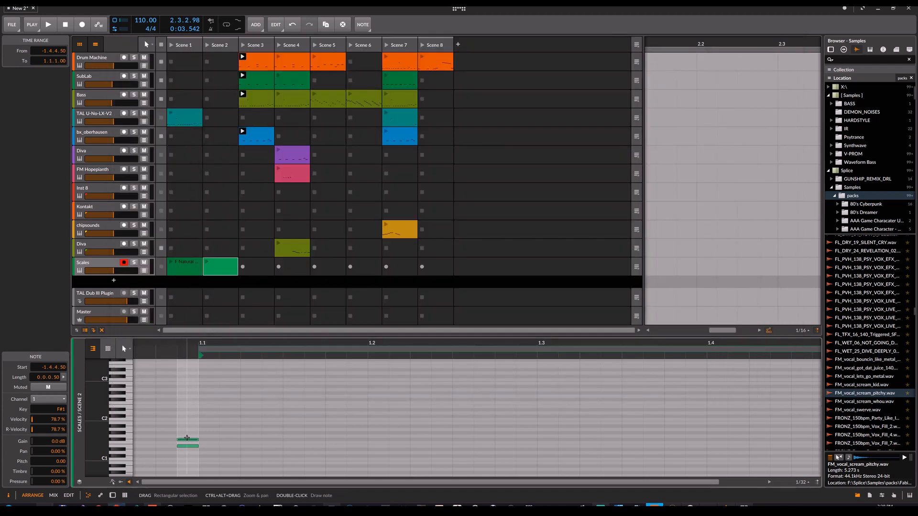
double_click(184, 437)
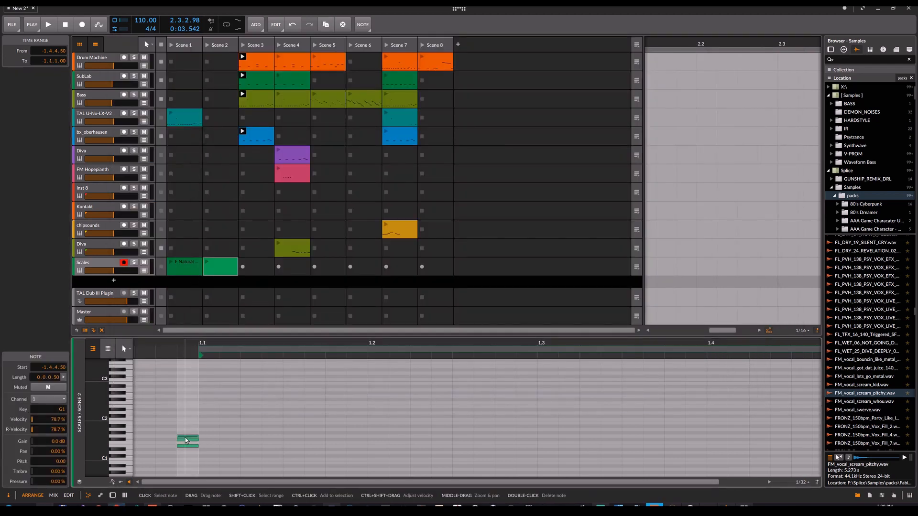
double_click(186, 430)
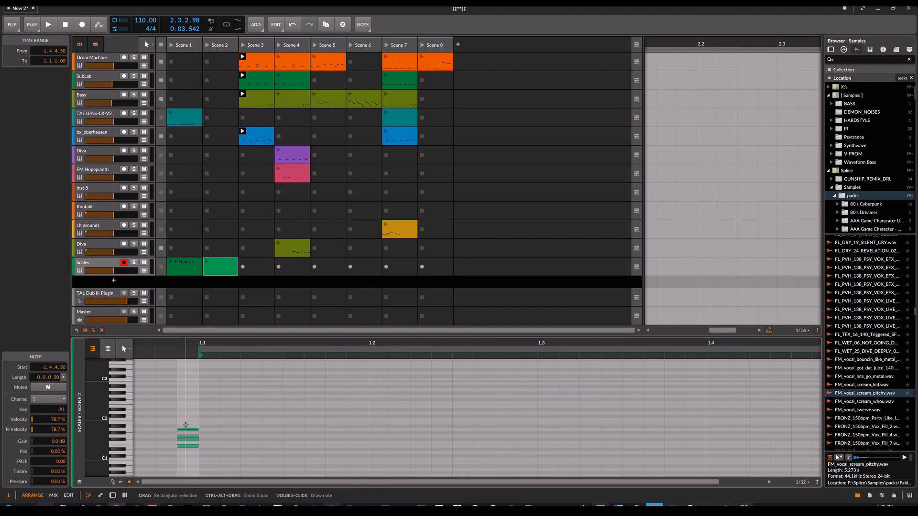
- Complete the octave by stacking short B1, C#2, D2 and E2 notes above A1
double_click(186, 421)
double_click(186, 417)
double_click(180, 414)
left_click(186, 406)
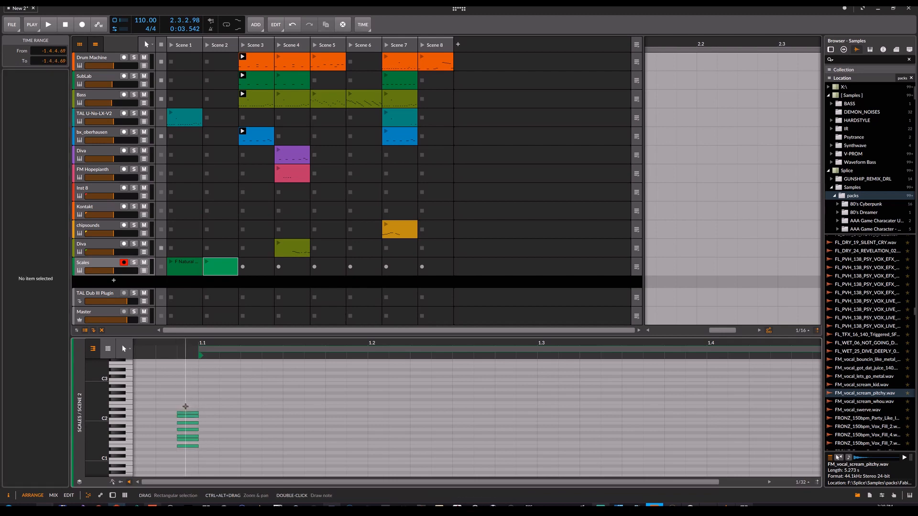
double_click(186, 406)
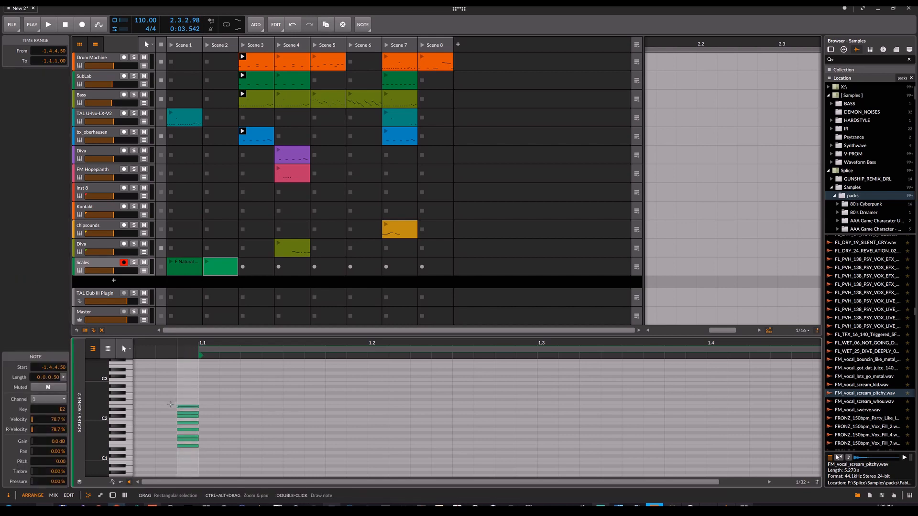
- Delete the top E2 note and duplicate the E1 to D2 scale notes one octave up, to E2 through D3
right_click(175, 404)
left_click(169, 401)
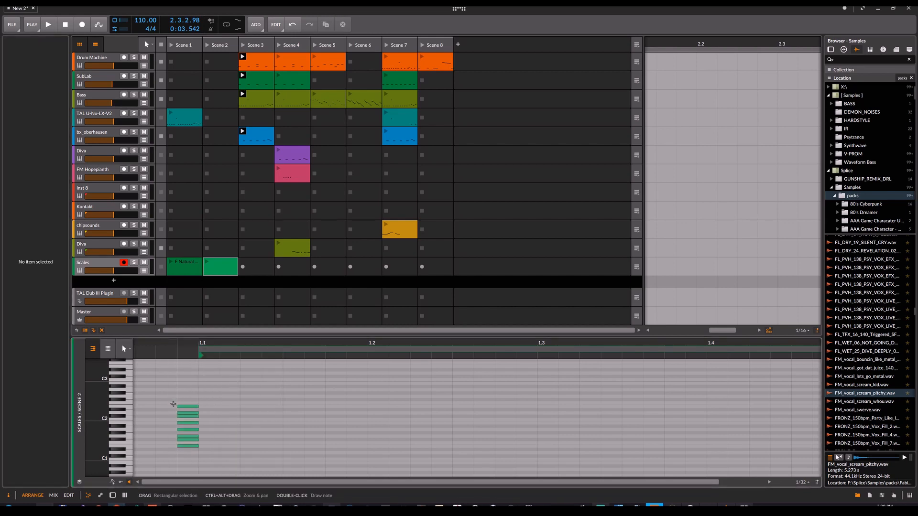
left_click_drag(171, 401, 201, 409)
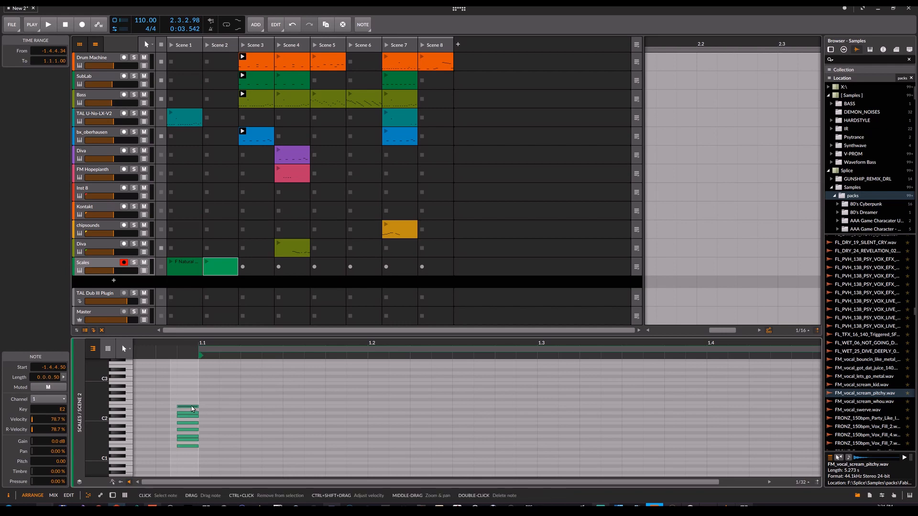
double_click(192, 406)
mouse_move(184, 405)
left_mouse_down()
mouse_move(201, 462)
mouse_move(187, 401)
left_mouse_up()
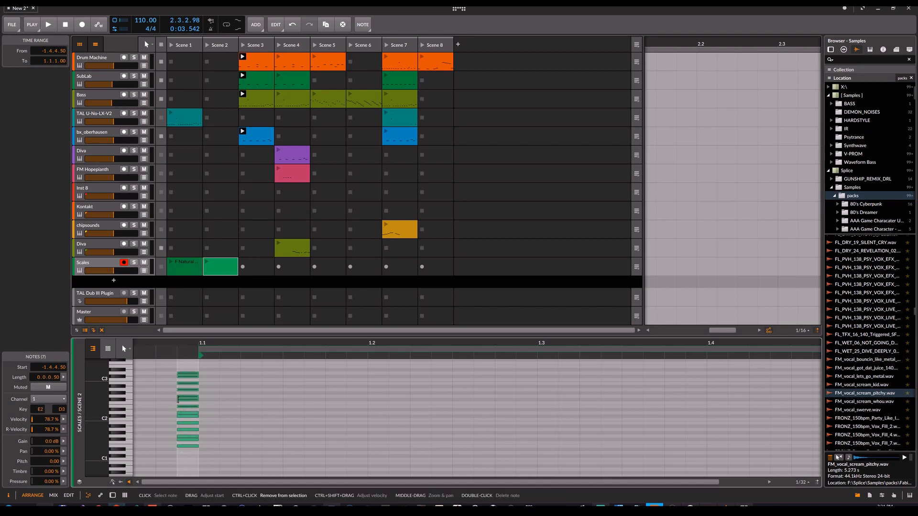
- Duplicate the scale notes into the two lower octaves, covering E0 to D1 and E-1 to D0
left_click_drag(183, 409, 189, 441)
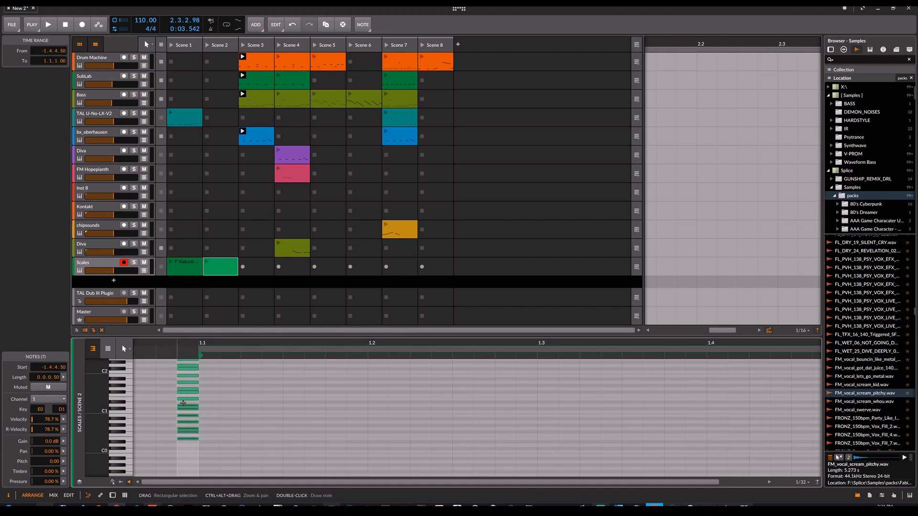
scroll(161, 388, "up", 3)
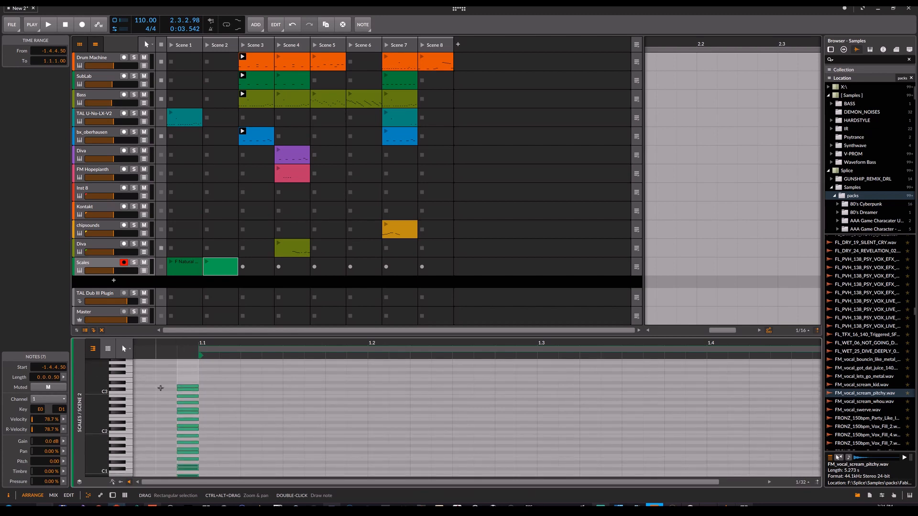
scroll(189, 435, "down", 3)
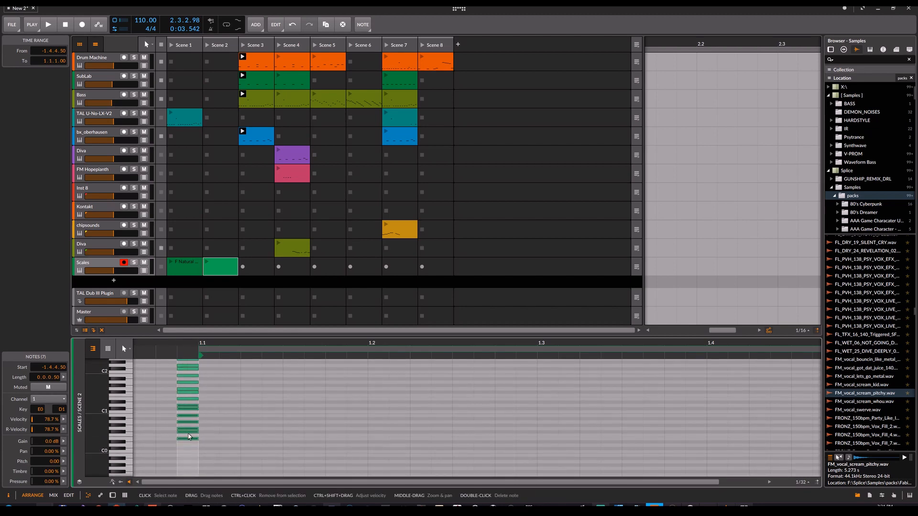
mouse_move(187, 443)
left_mouse_down()
mouse_move(187, 461)
mouse_move(188, 449)
left_mouse_up()
- Fold the note editor to show only the used scale notes and review the rows down to E-1
scroll(202, 404, "up", 2)
scroll(202, 404, "up", 2)
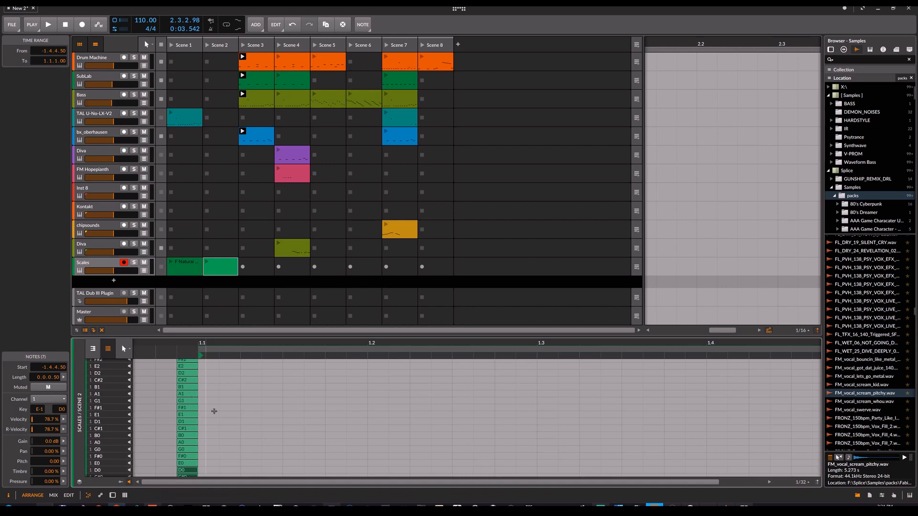
scroll(217, 416, "up", 5)
scroll(223, 421, "down", 9)
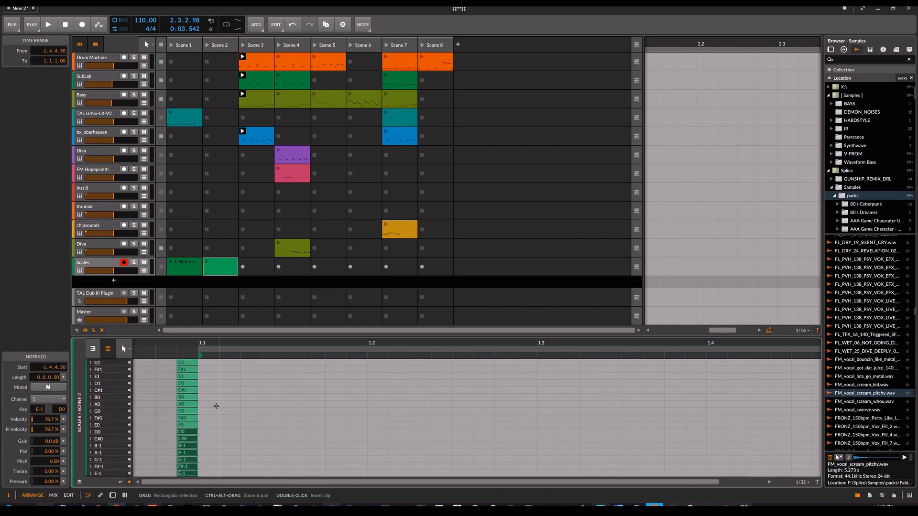
- Rename the Scene 2 scale clip as Dorian and clear the note selection
type("Dorian")
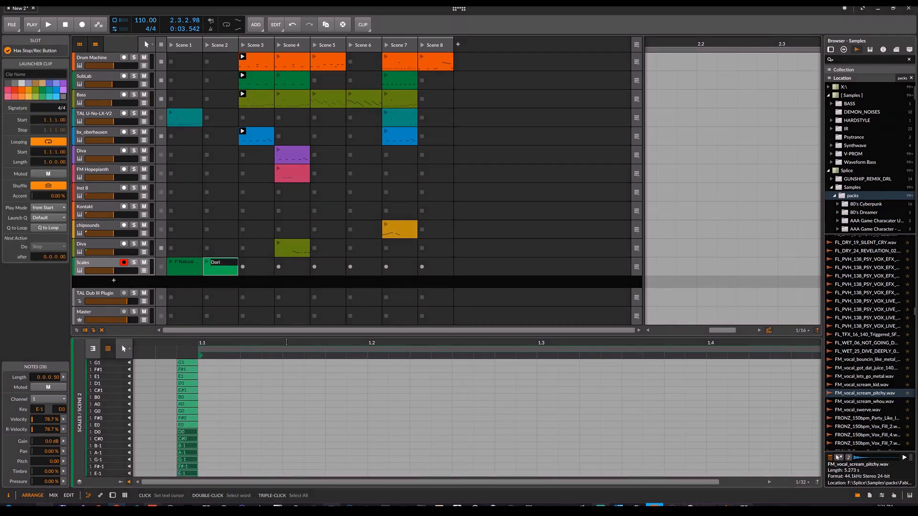
key("Return")
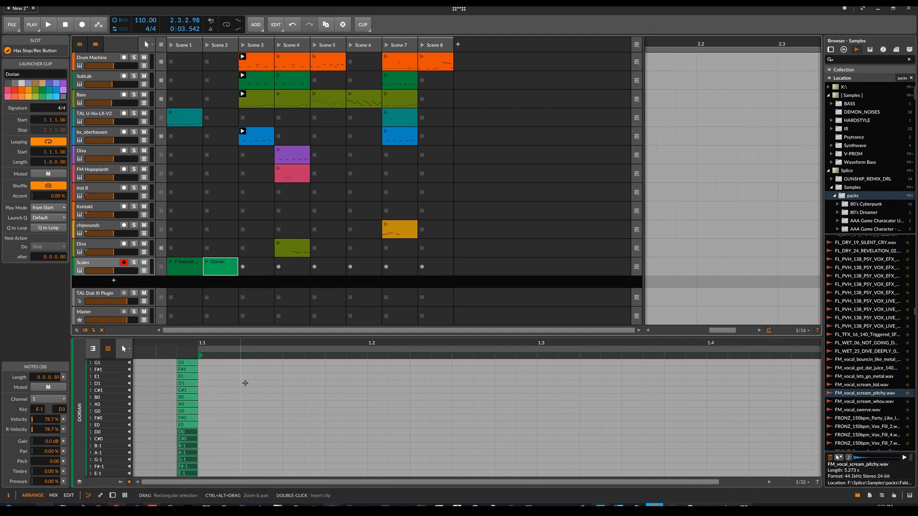
left_click(242, 385)
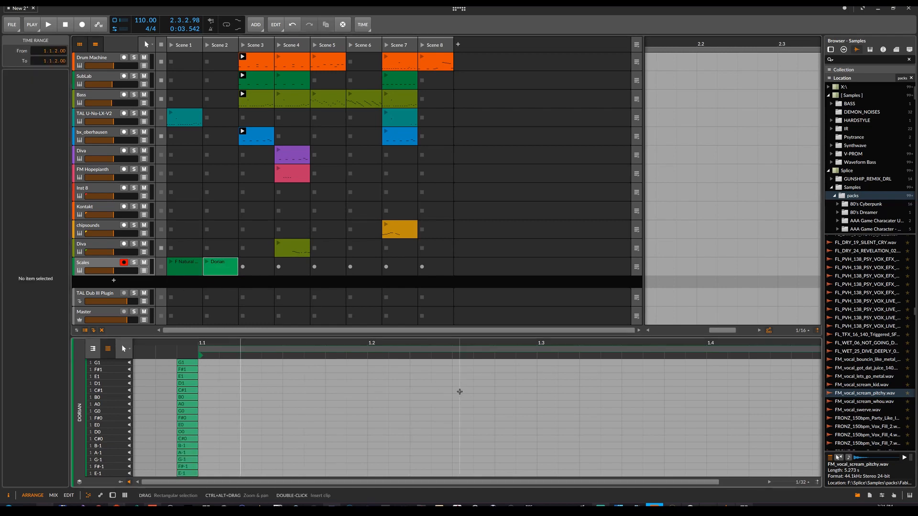
- Draw short test notes A-1, F#0, B0 and C#1 in sequence between beats 1.1 and 1.2
double_click(226, 452)
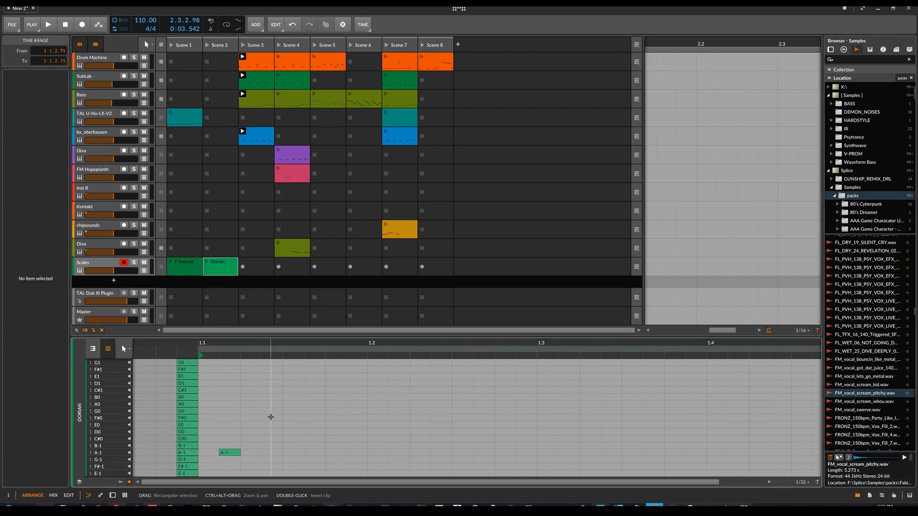
double_click(268, 418)
double_click(311, 397)
double_click(356, 390)
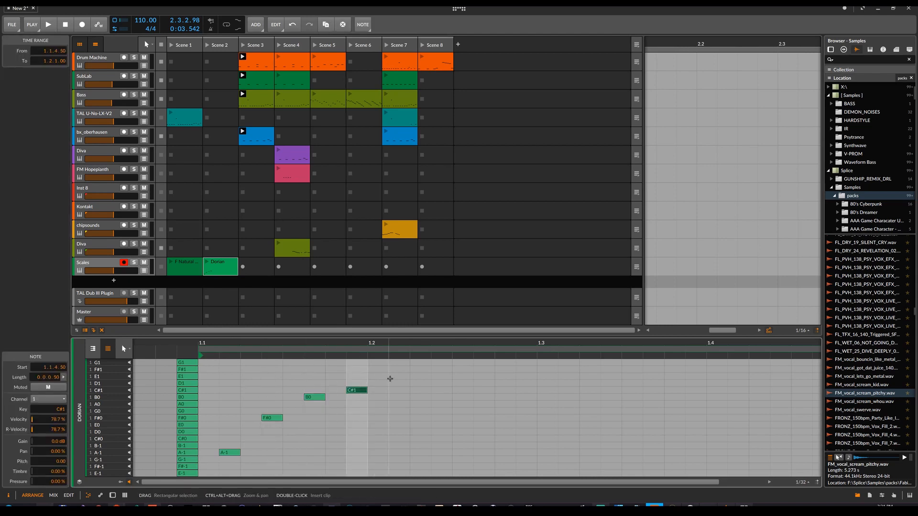
- Continue the test melody with two E1 notes, D1, G0 and B-1, and select all the melody notes
double_click(397, 376)
left_click(427, 373)
double_click(427, 376)
double_click(466, 383)
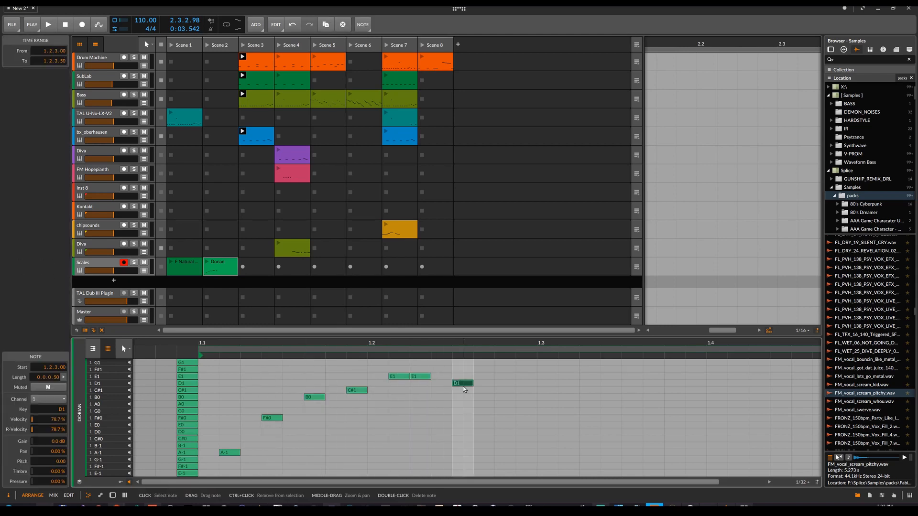
double_click(492, 410)
left_click(479, 439)
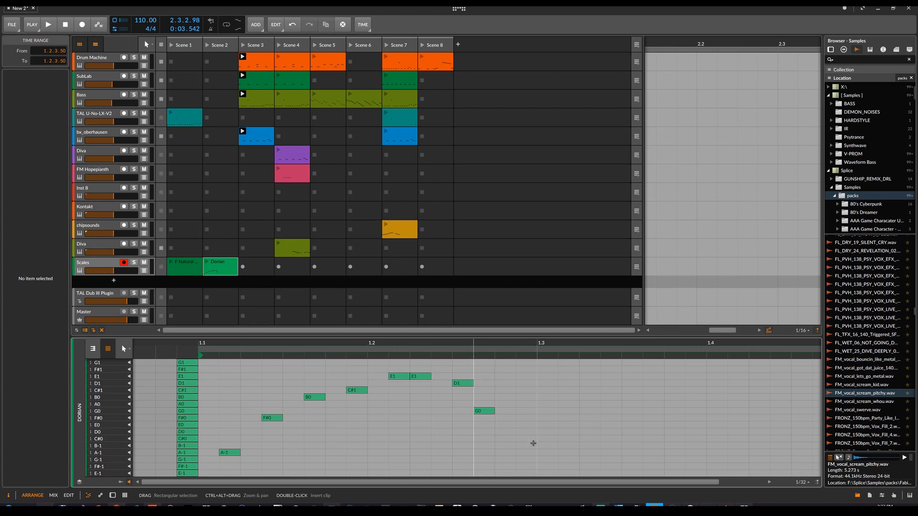
double_click(533, 445)
left_click_drag(574, 368, 224, 460)
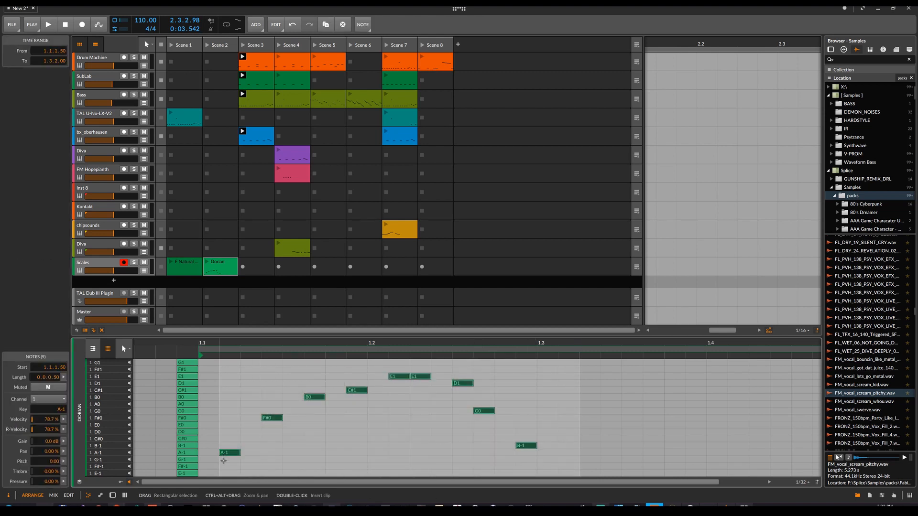